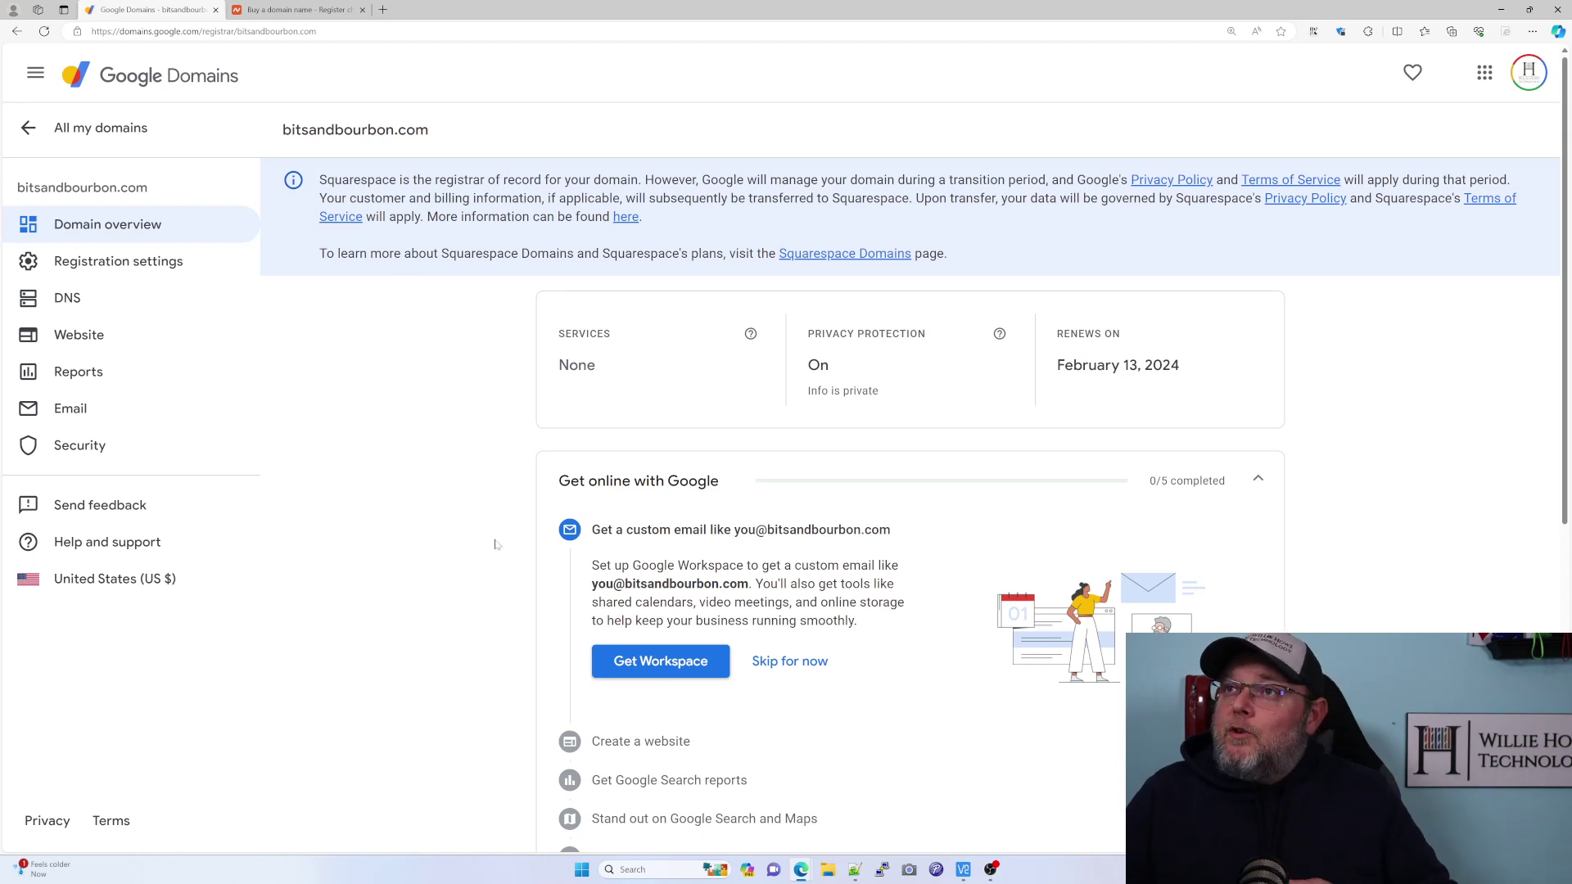
- Look over the page, glance at the Namecheap site, and return to Google Domains
{"action": "scroll", "coordinate": [495, 543], "scroll_direction": "down", "scroll_amount": 1}
{"action": "scroll", "coordinate": [494, 544], "scroll_direction": "down", "scroll_amount": 1}
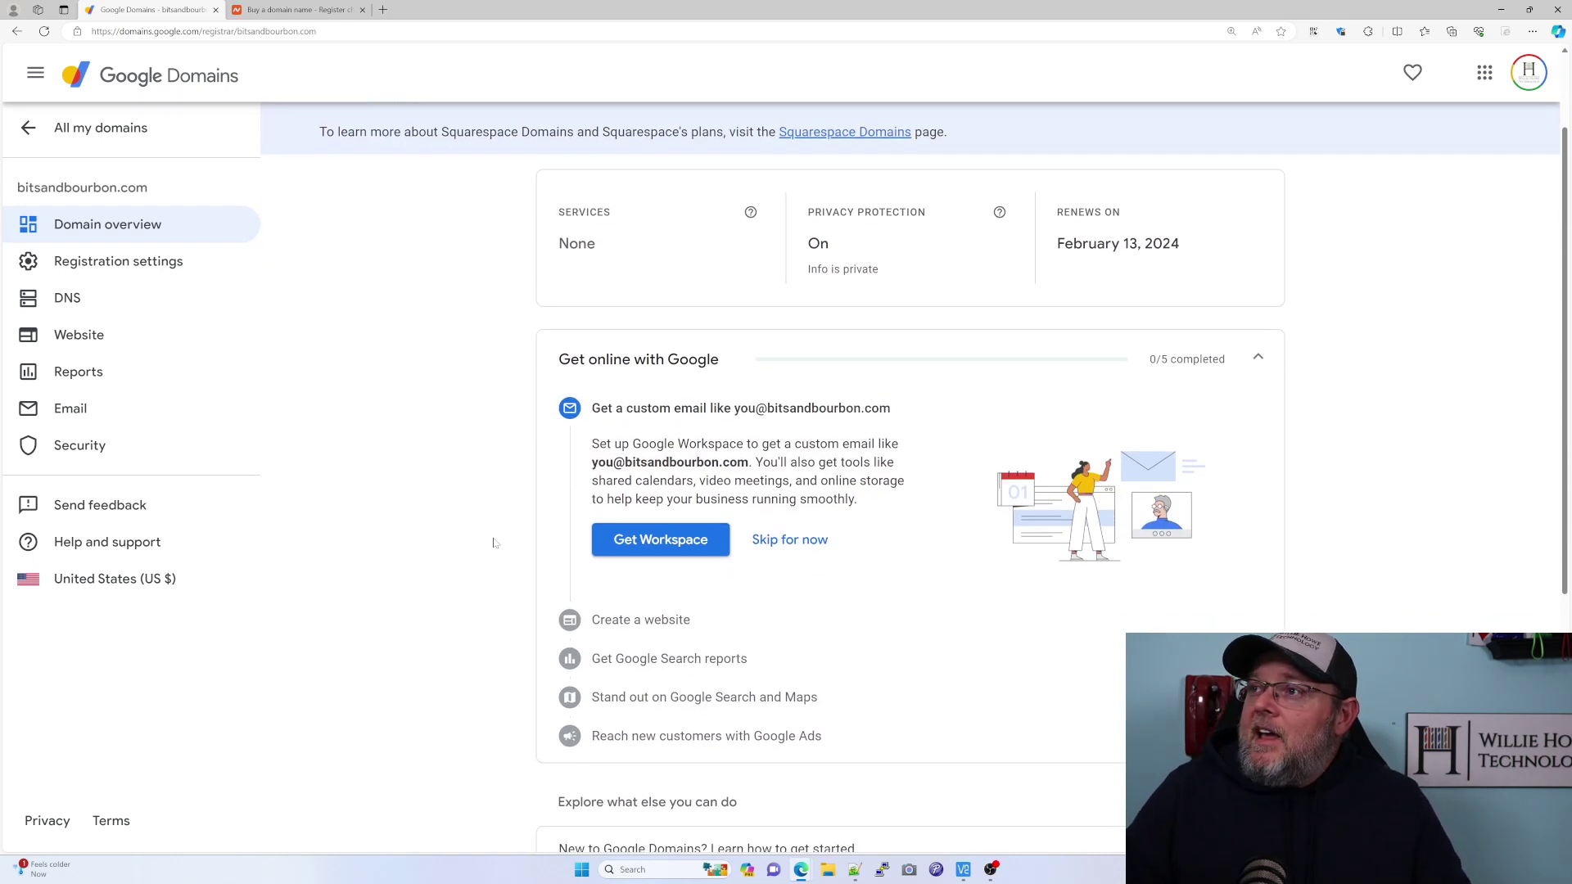
{"action": "scroll", "coordinate": [493, 543], "scroll_direction": "up", "scroll_amount": 2}
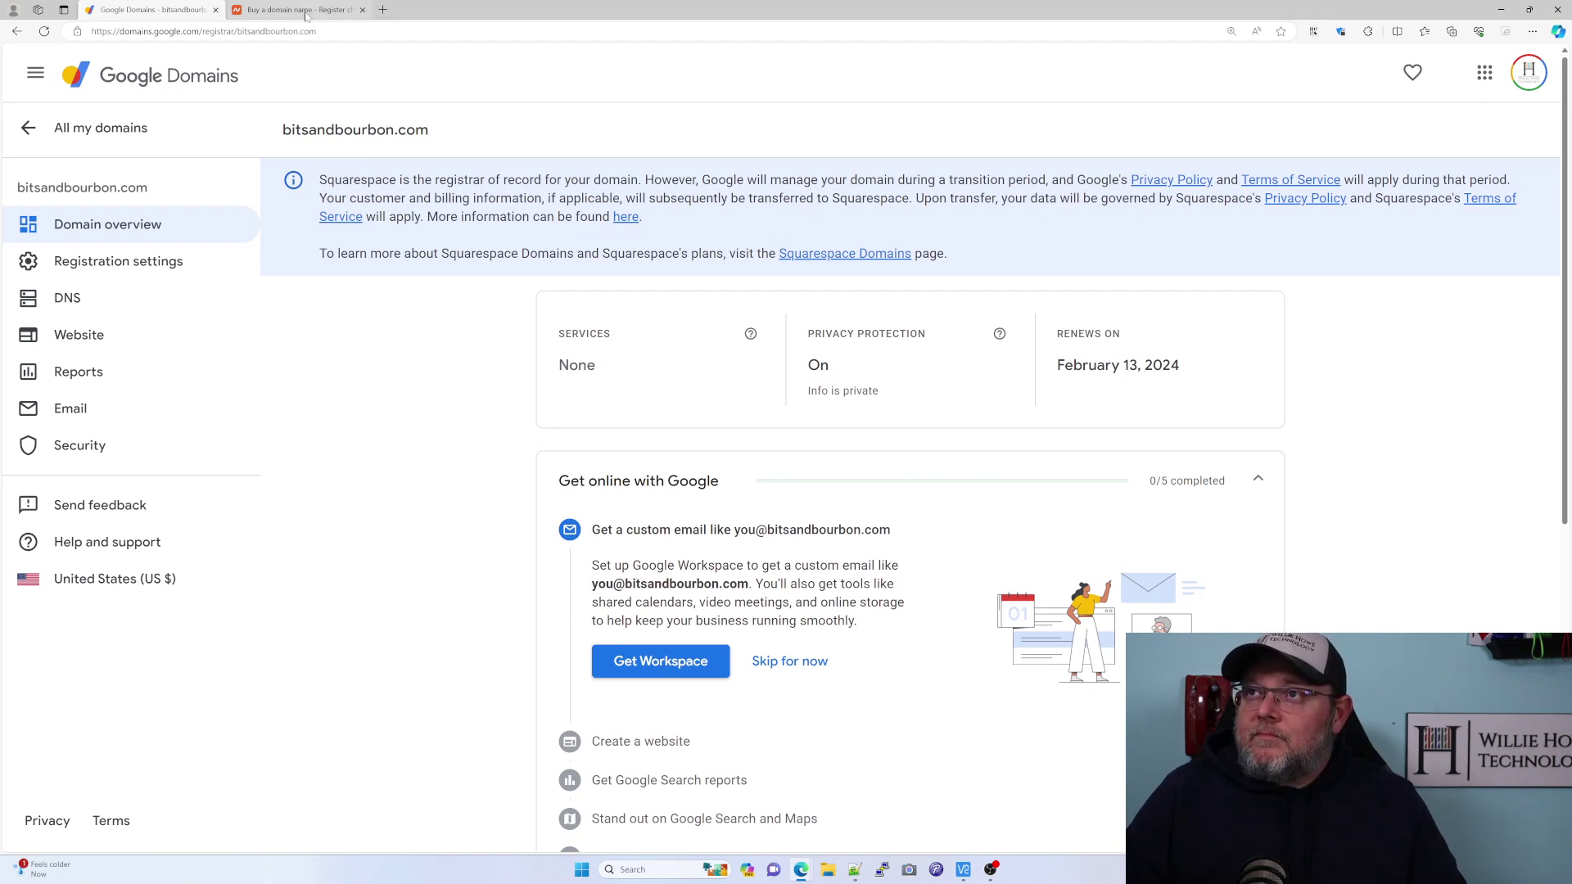
{"action": "left_click", "coordinate": [299, 9]}
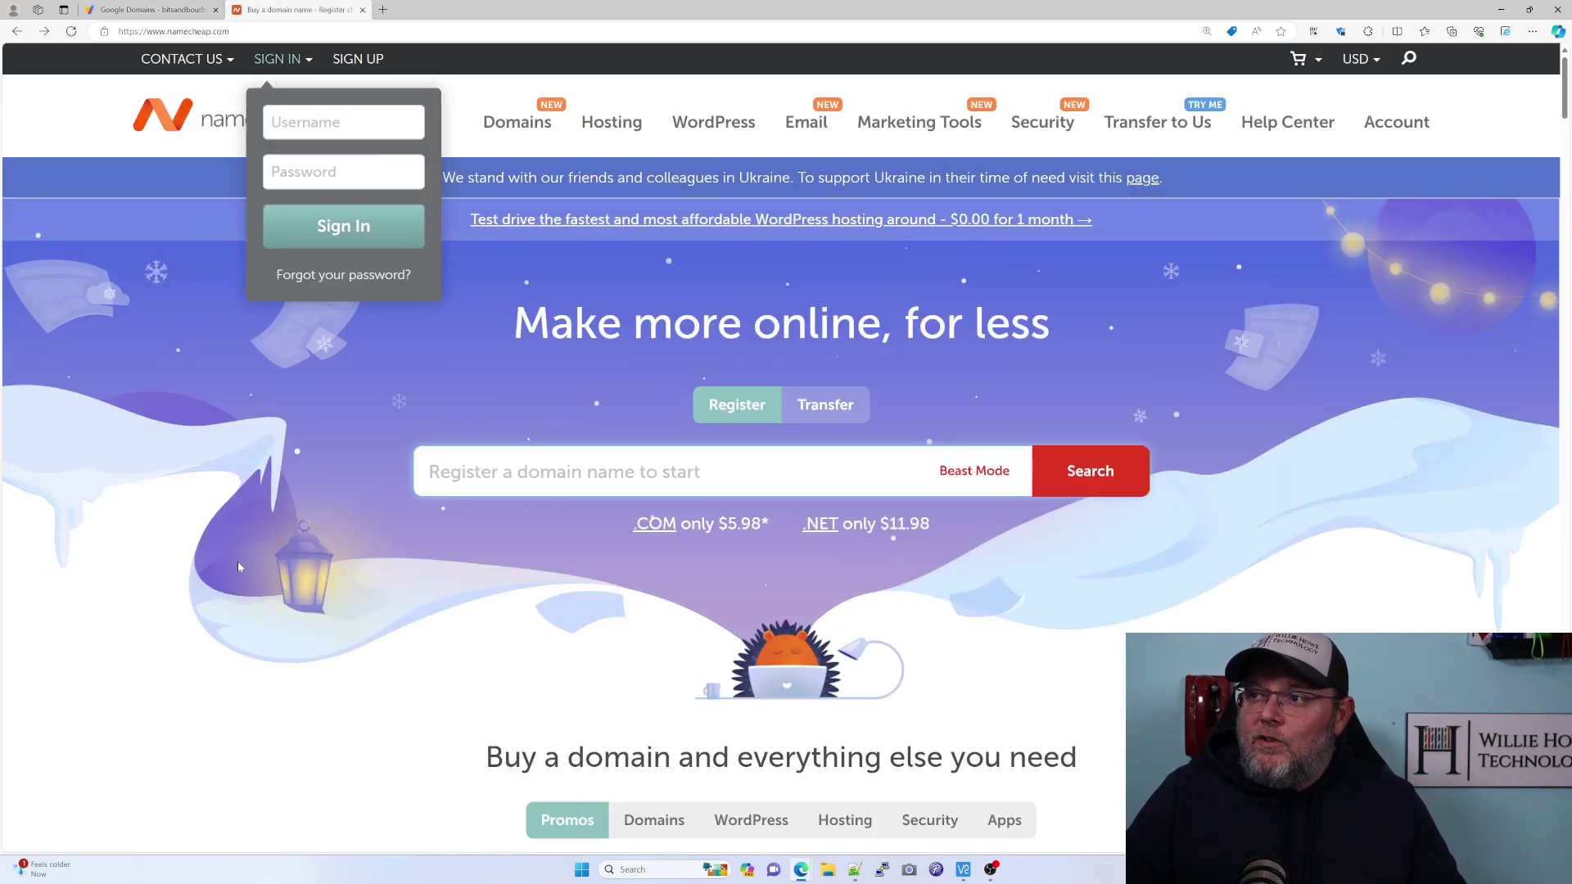
{"action": "left_click", "coordinate": [132, 14]}
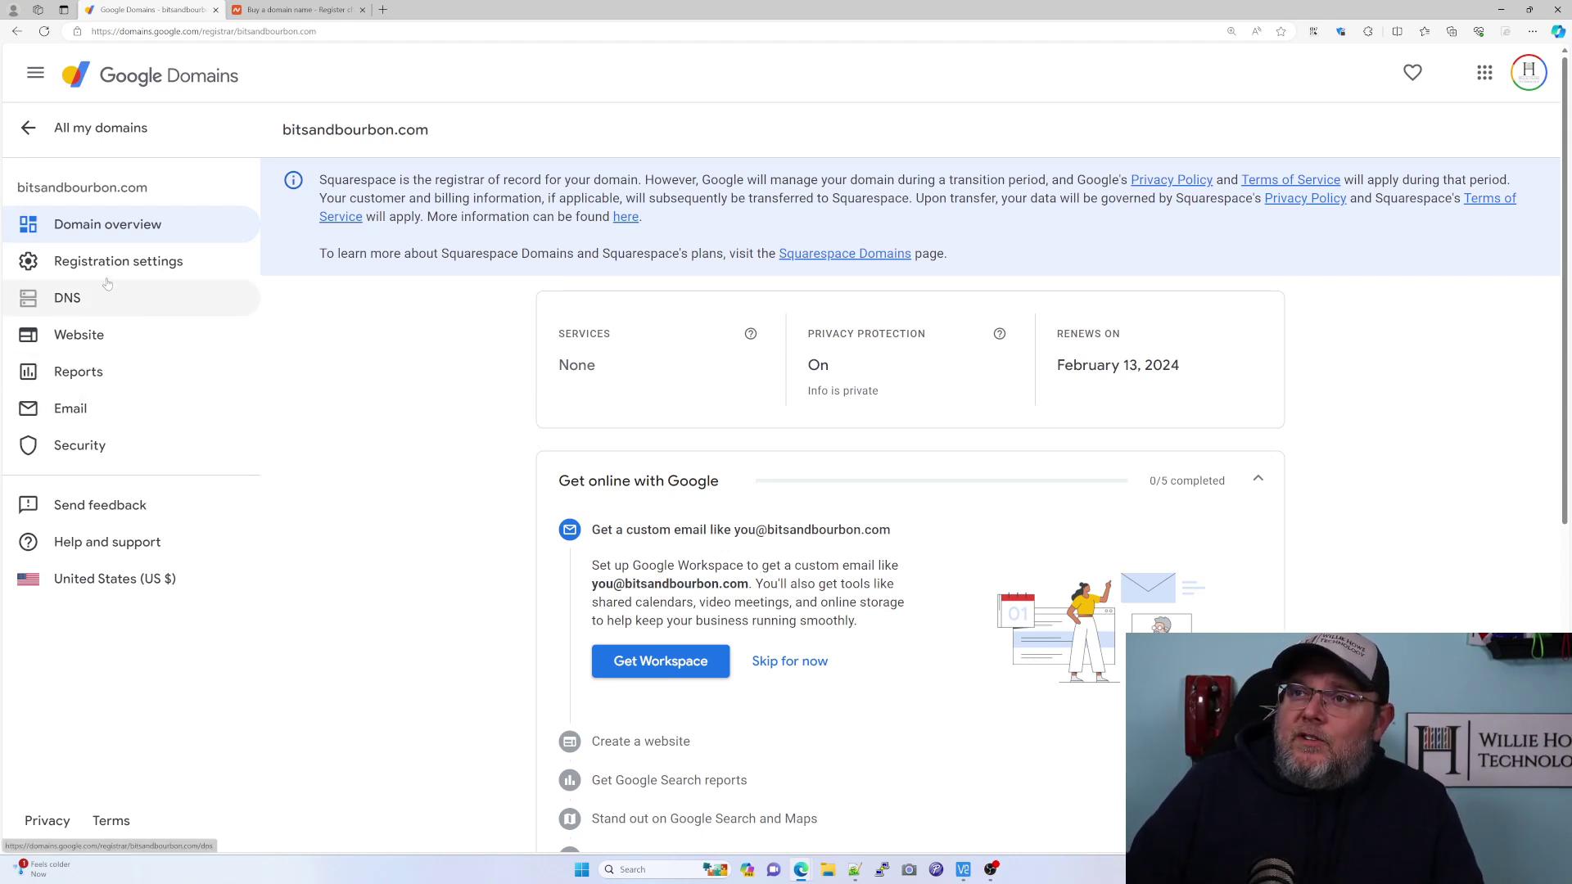
- Switch off Domain lock in bitsandbourbon.com's Registration settings, then bring up Namecheap
{"action": "left_click", "coordinate": [147, 261]}
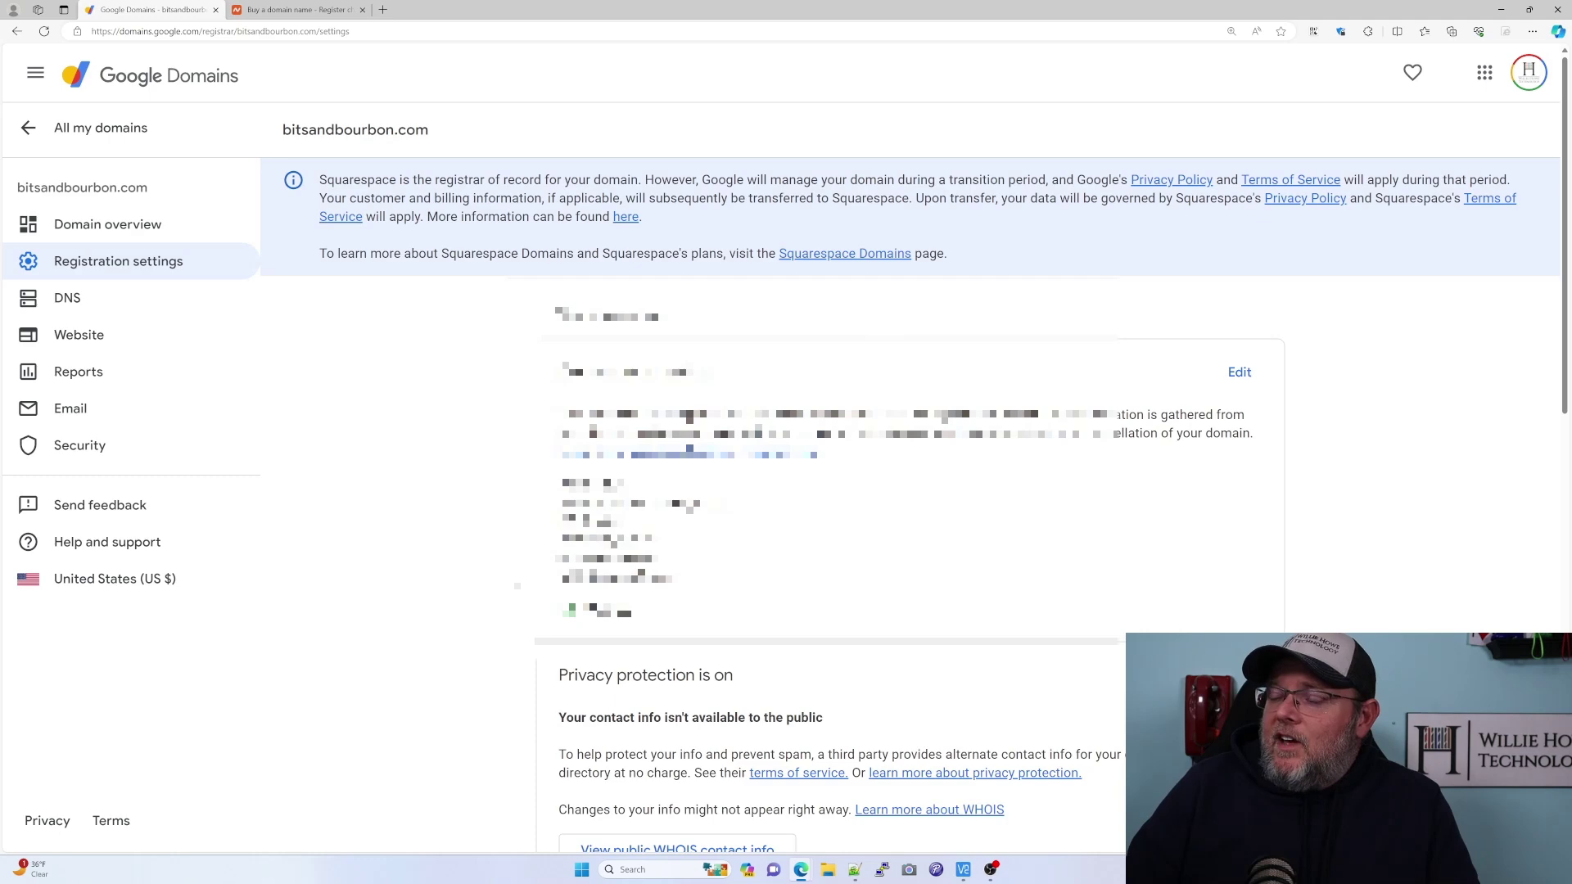
{"action": "scroll", "coordinate": [909, 459], "scroll_direction": "down", "scroll_amount": 6}
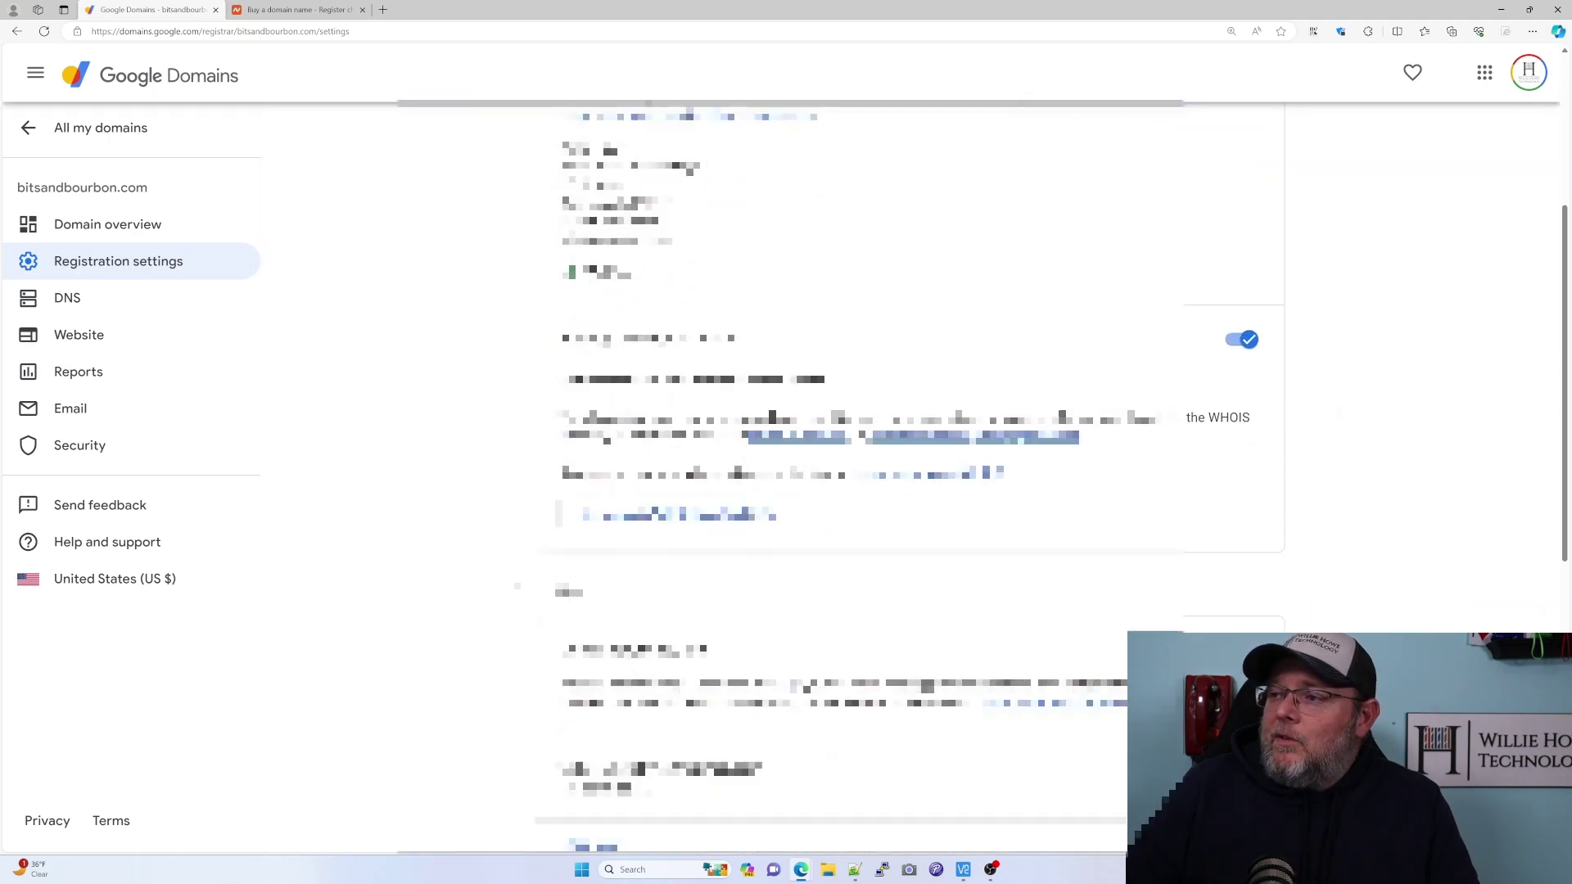
{"action": "scroll", "coordinate": [908, 459], "scroll_direction": "down", "scroll_amount": 3}
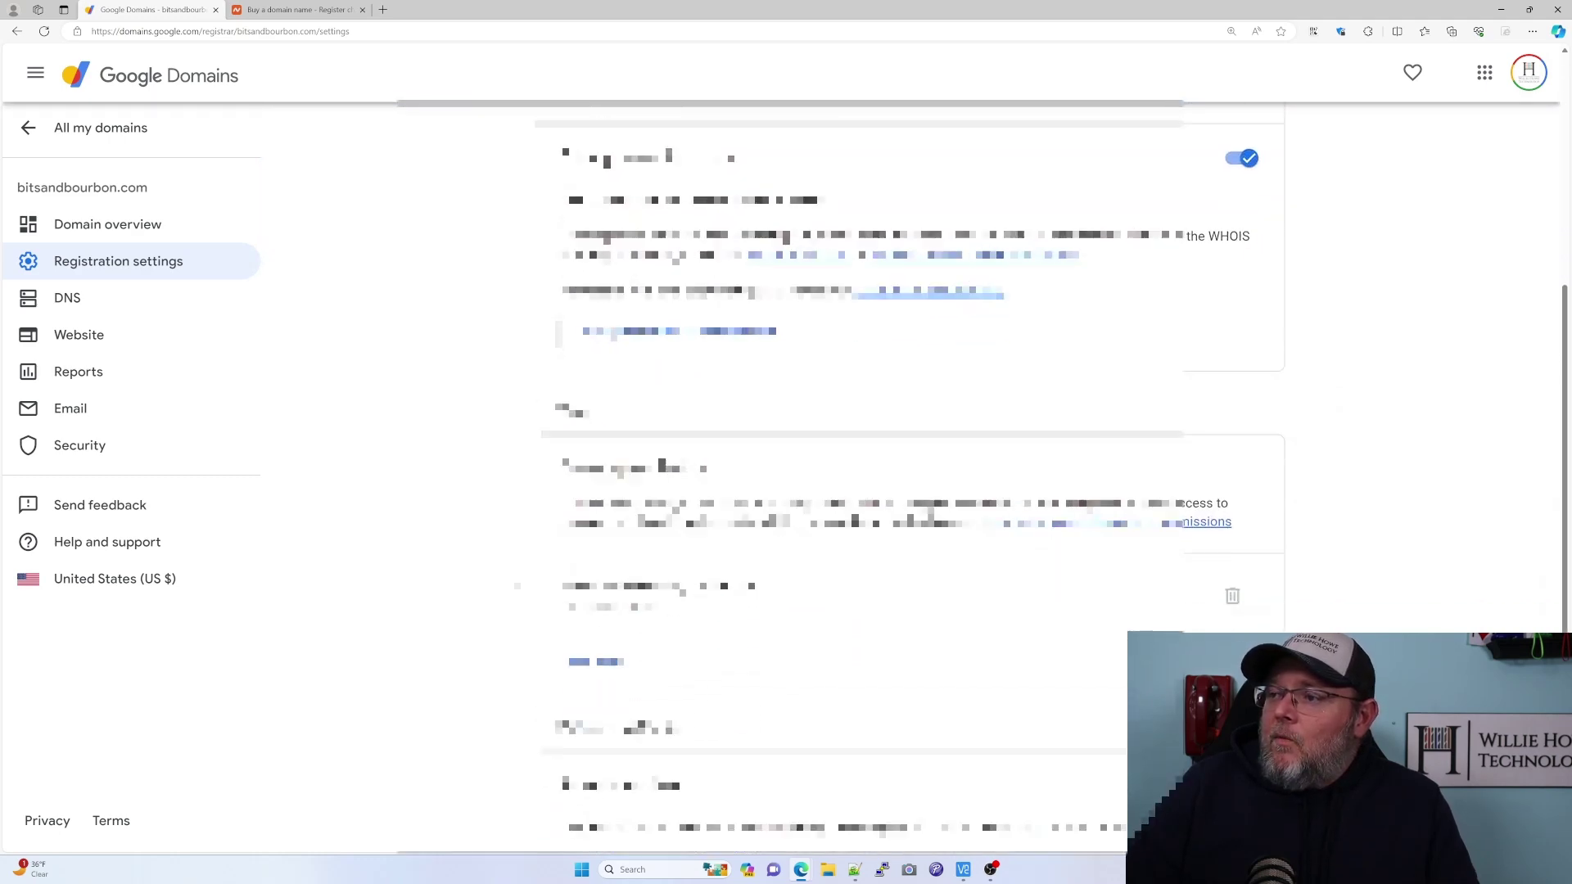
{"action": "scroll", "coordinate": [909, 459], "scroll_direction": "down", "scroll_amount": 3}
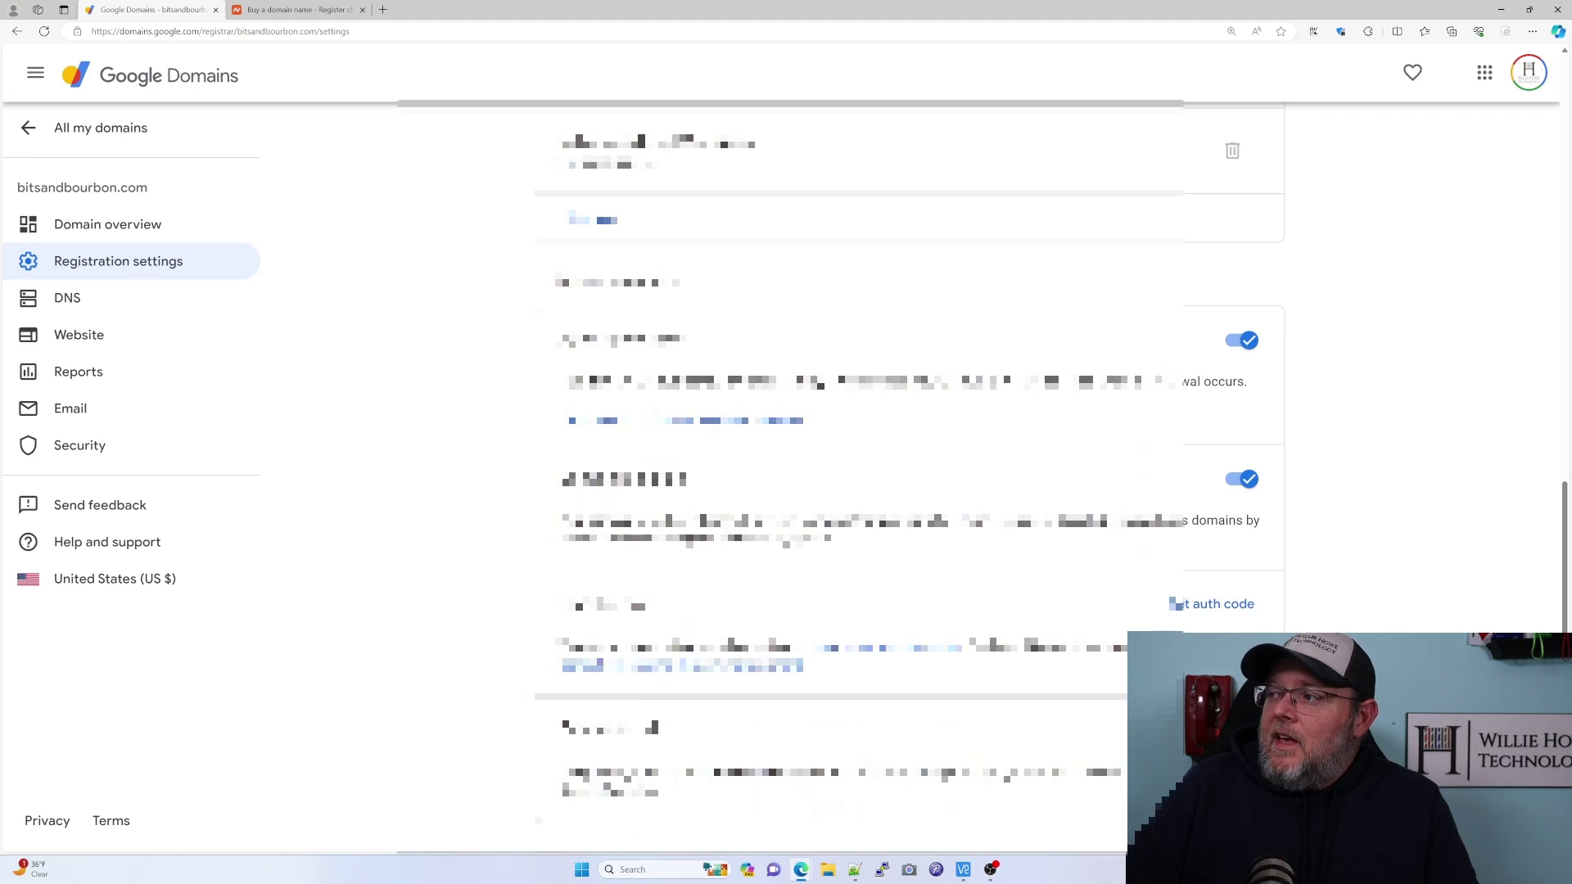
{"action": "left_click", "coordinate": [1237, 487]}
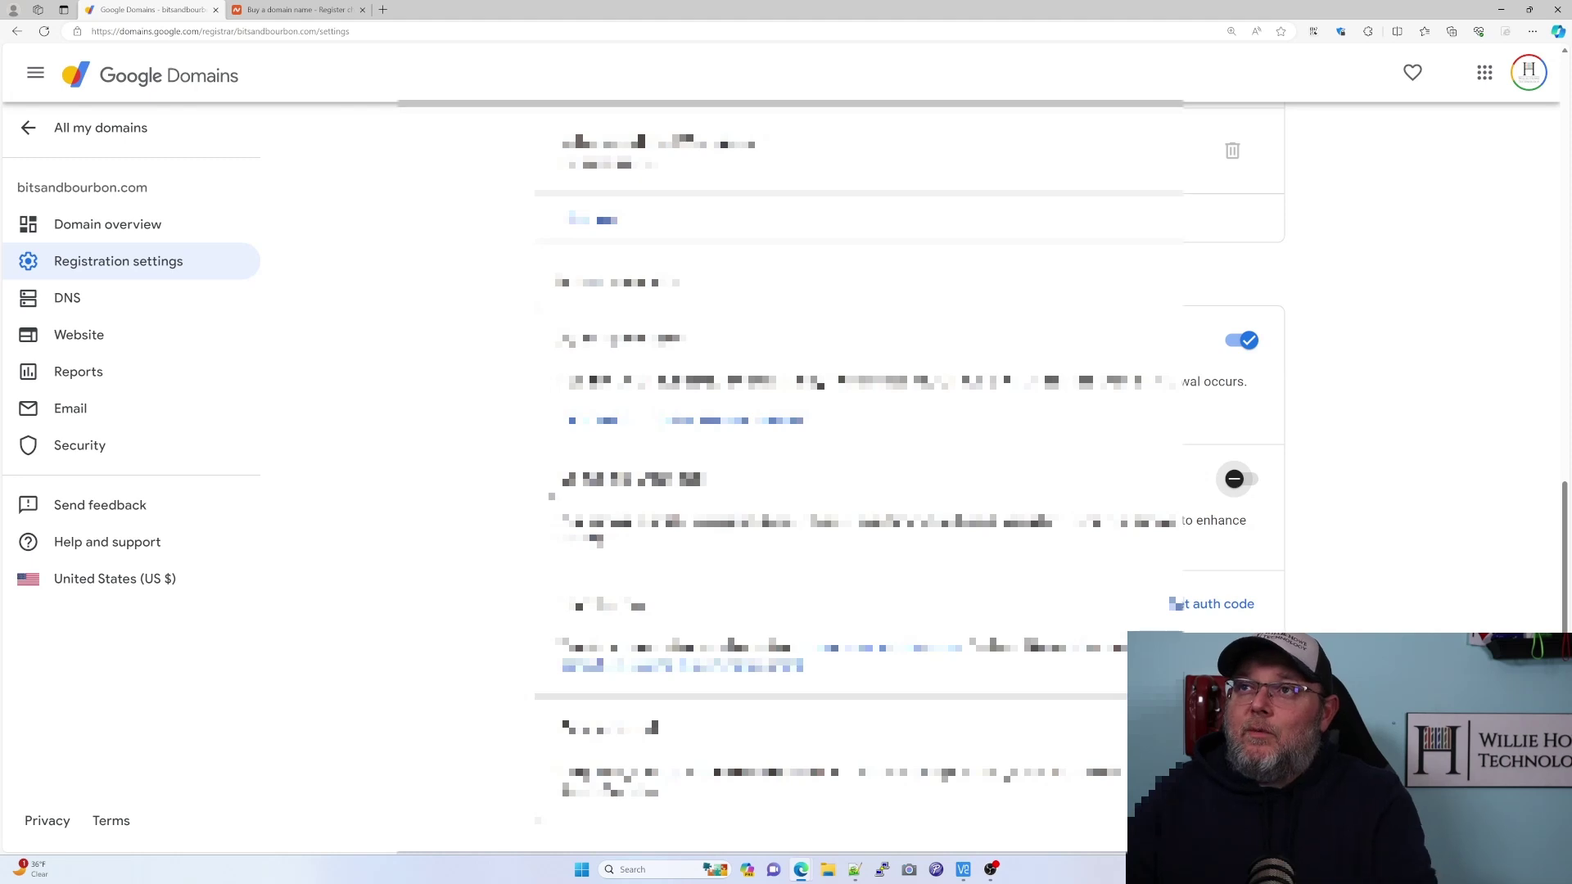
{"action": "left_click", "coordinate": [279, 10]}
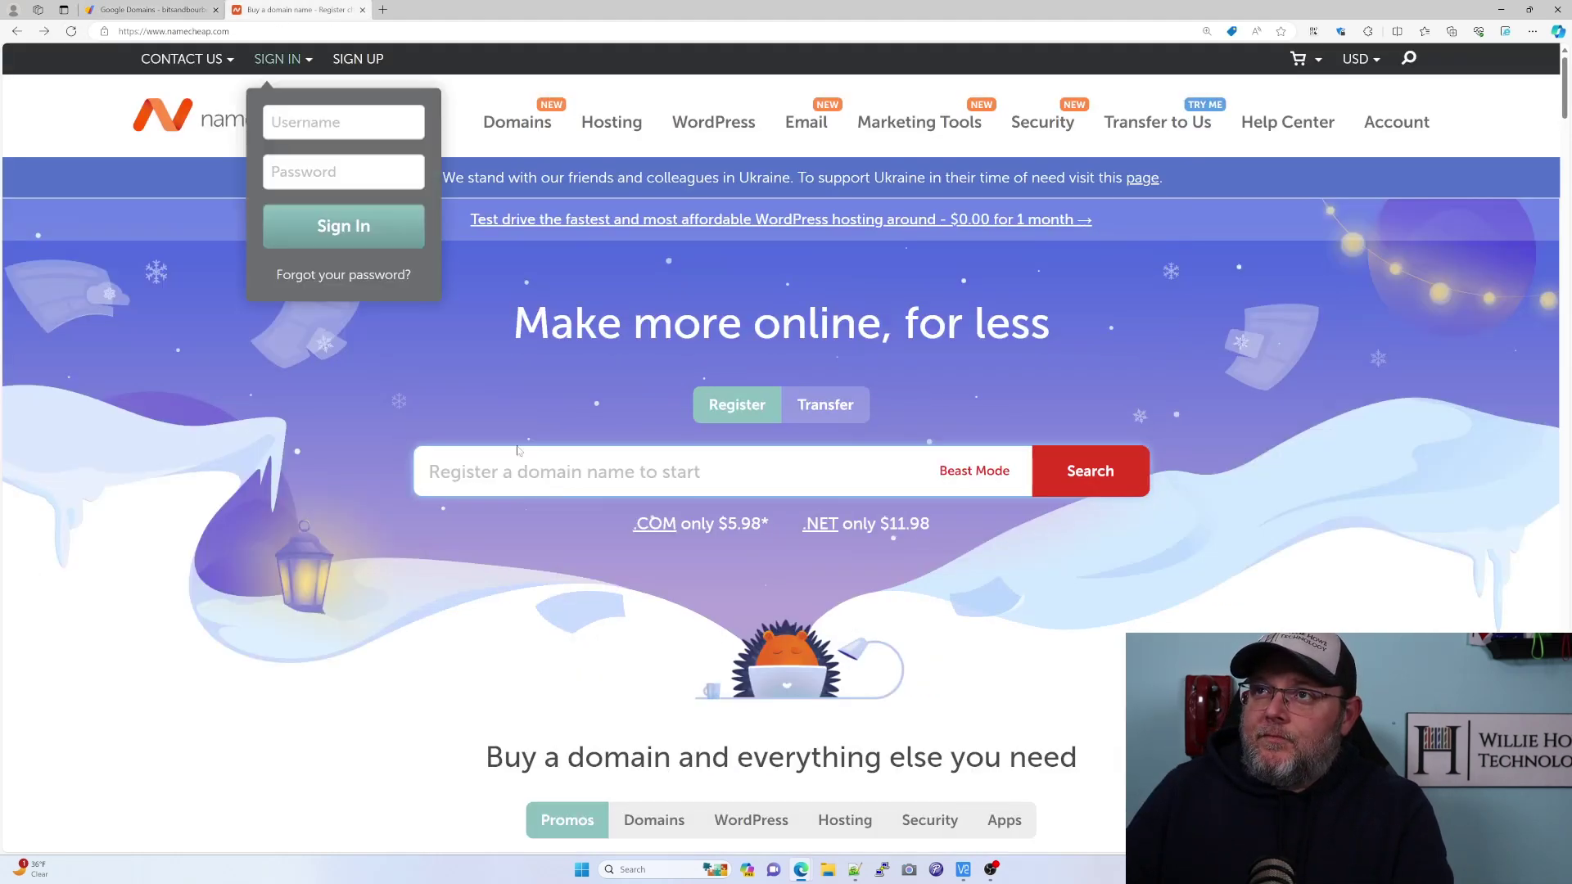
- Dismiss the sign-in form and look over Namecheap's new account sign-up page
{"action": "left_click", "coordinate": [276, 576]}
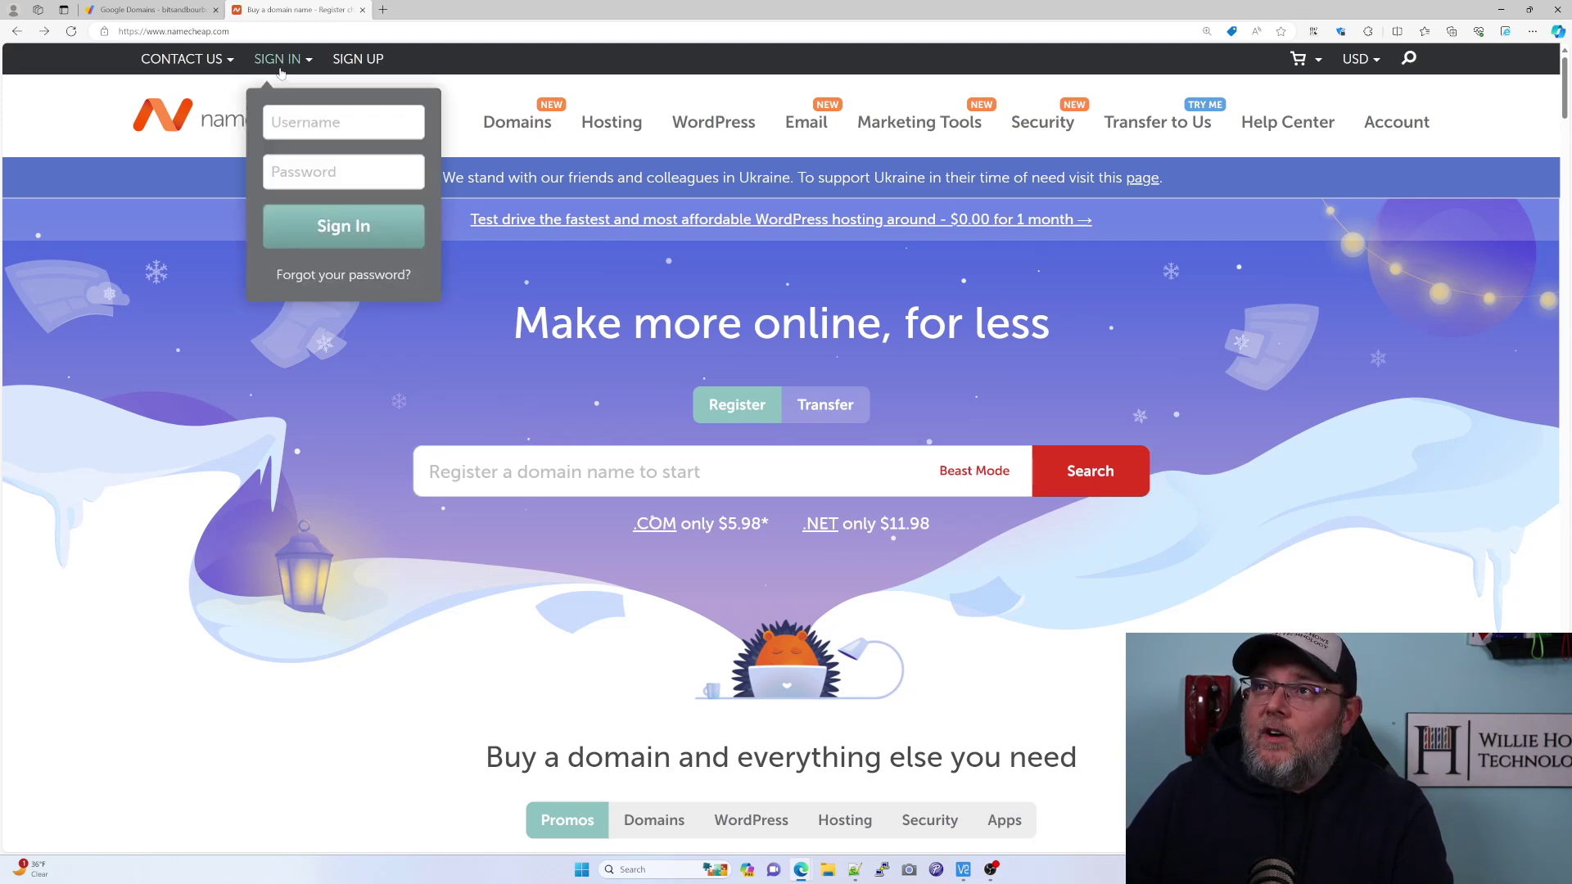
{"action": "left_click", "coordinate": [358, 59]}
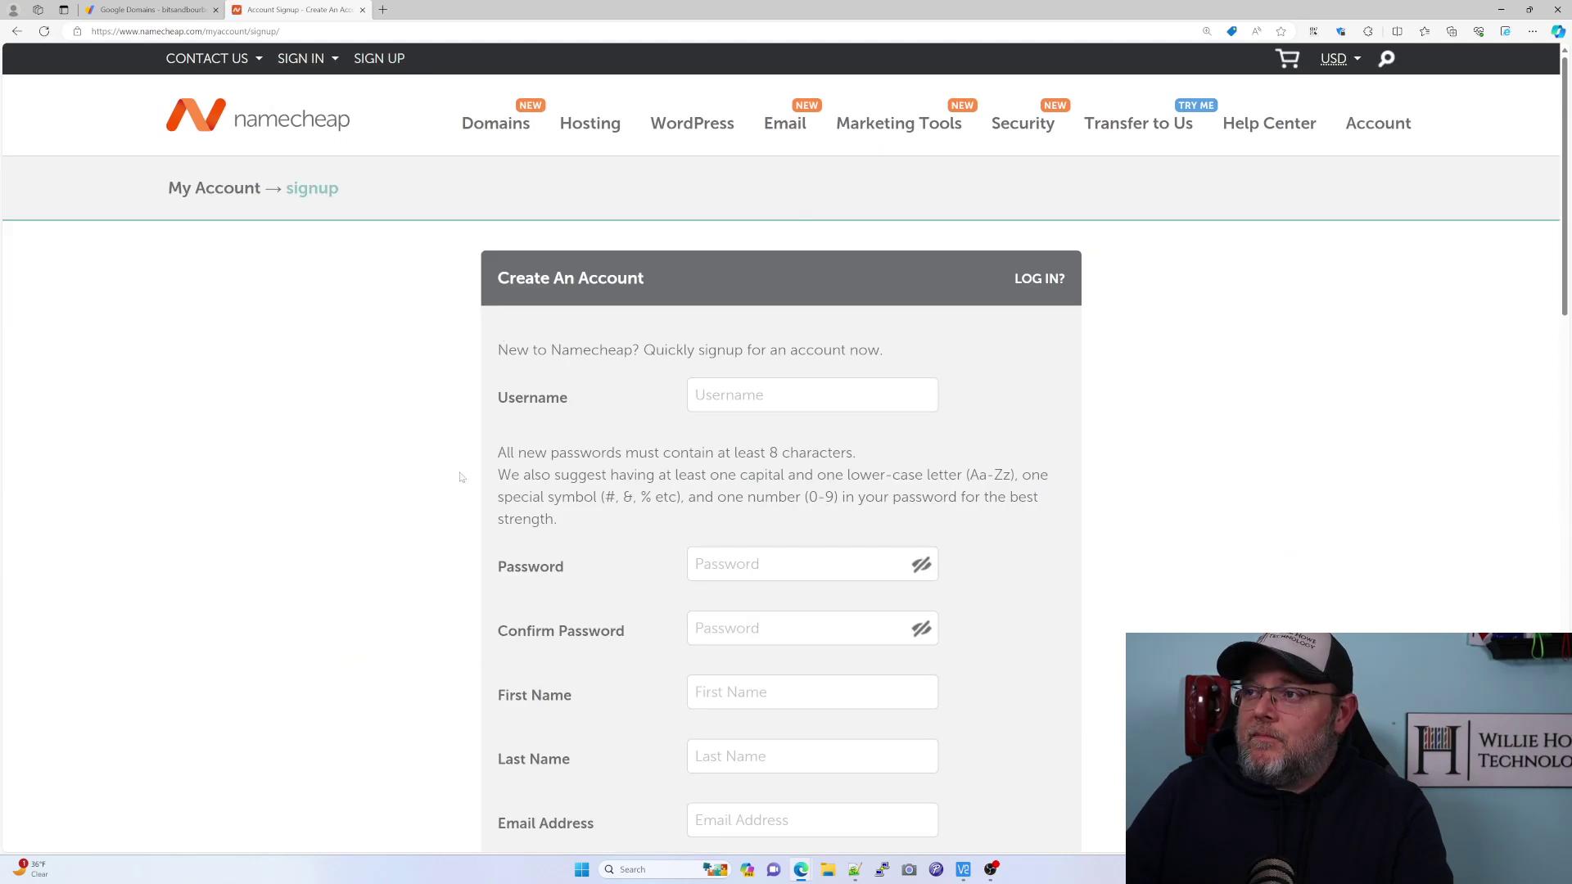
{"action": "scroll", "coordinate": [463, 489], "scroll_direction": "down", "scroll_amount": 2}
{"action": "scroll", "coordinate": [463, 551], "scroll_direction": "down", "scroll_amount": 2}
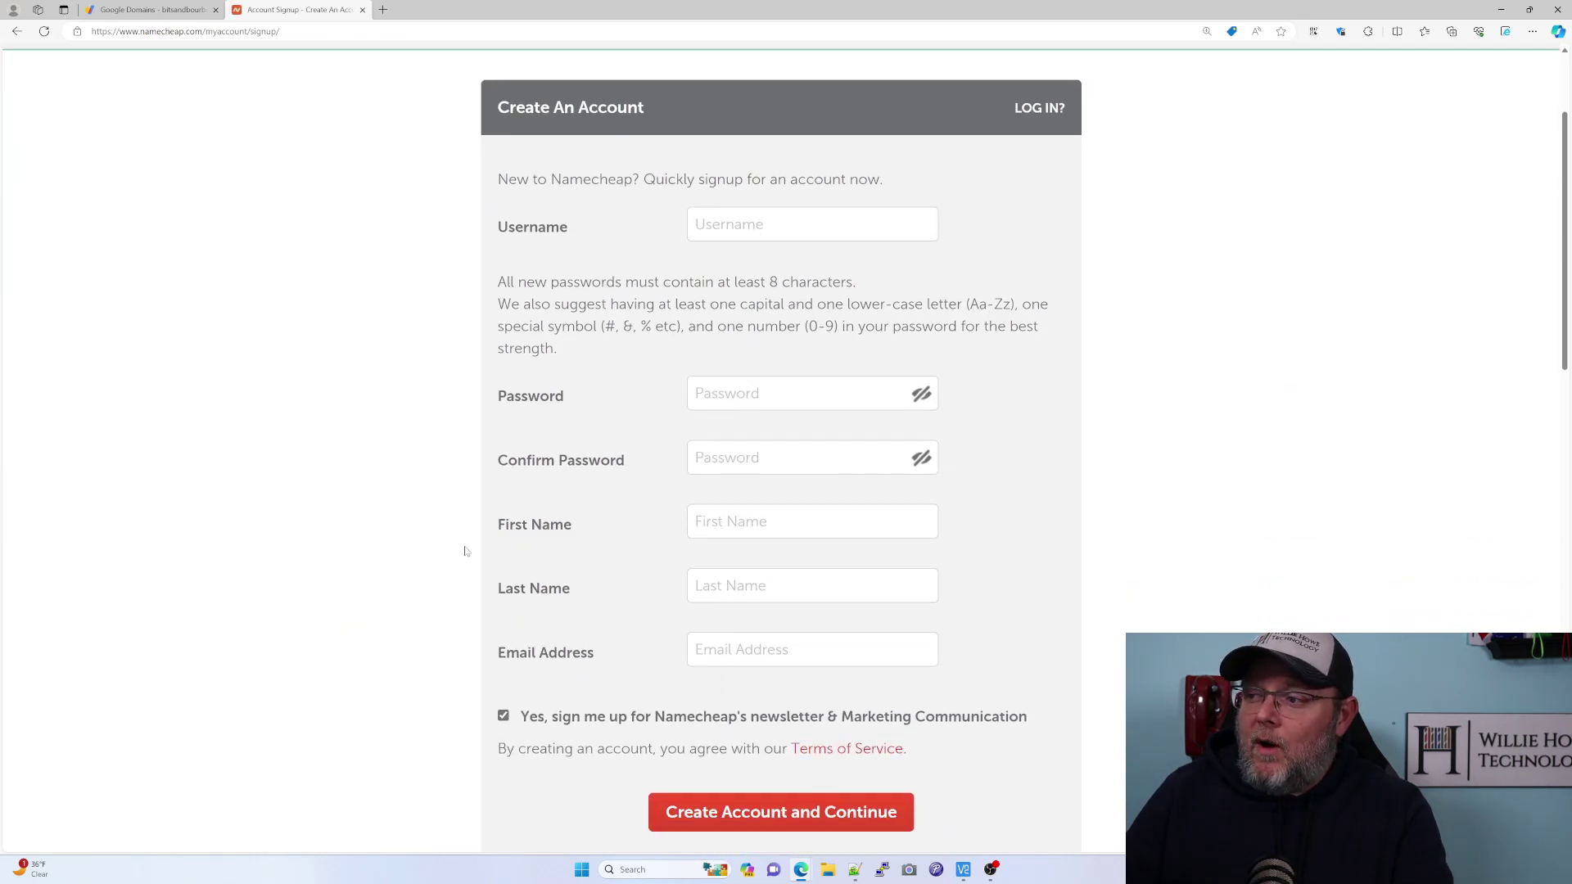
{"action": "scroll", "coordinate": [464, 551], "scroll_direction": "up", "scroll_amount": 2}
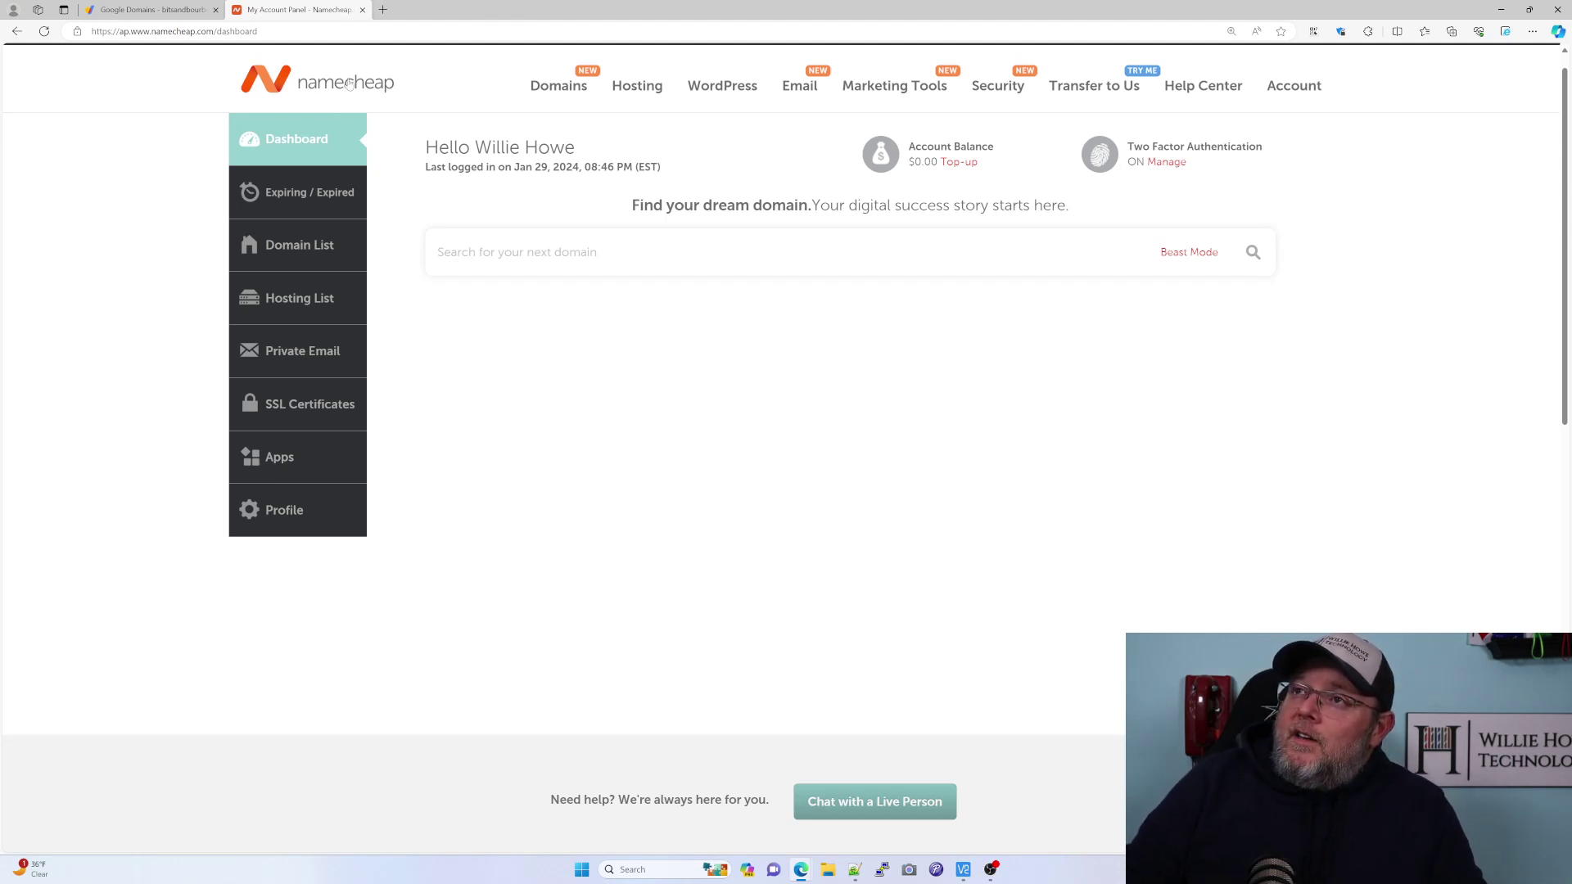
- Enter bitsandbourbon.com on Namecheap's domain transfer page and run the Transfer eligibility check
{"action": "mouse_move", "coordinate": [1115, 100]}
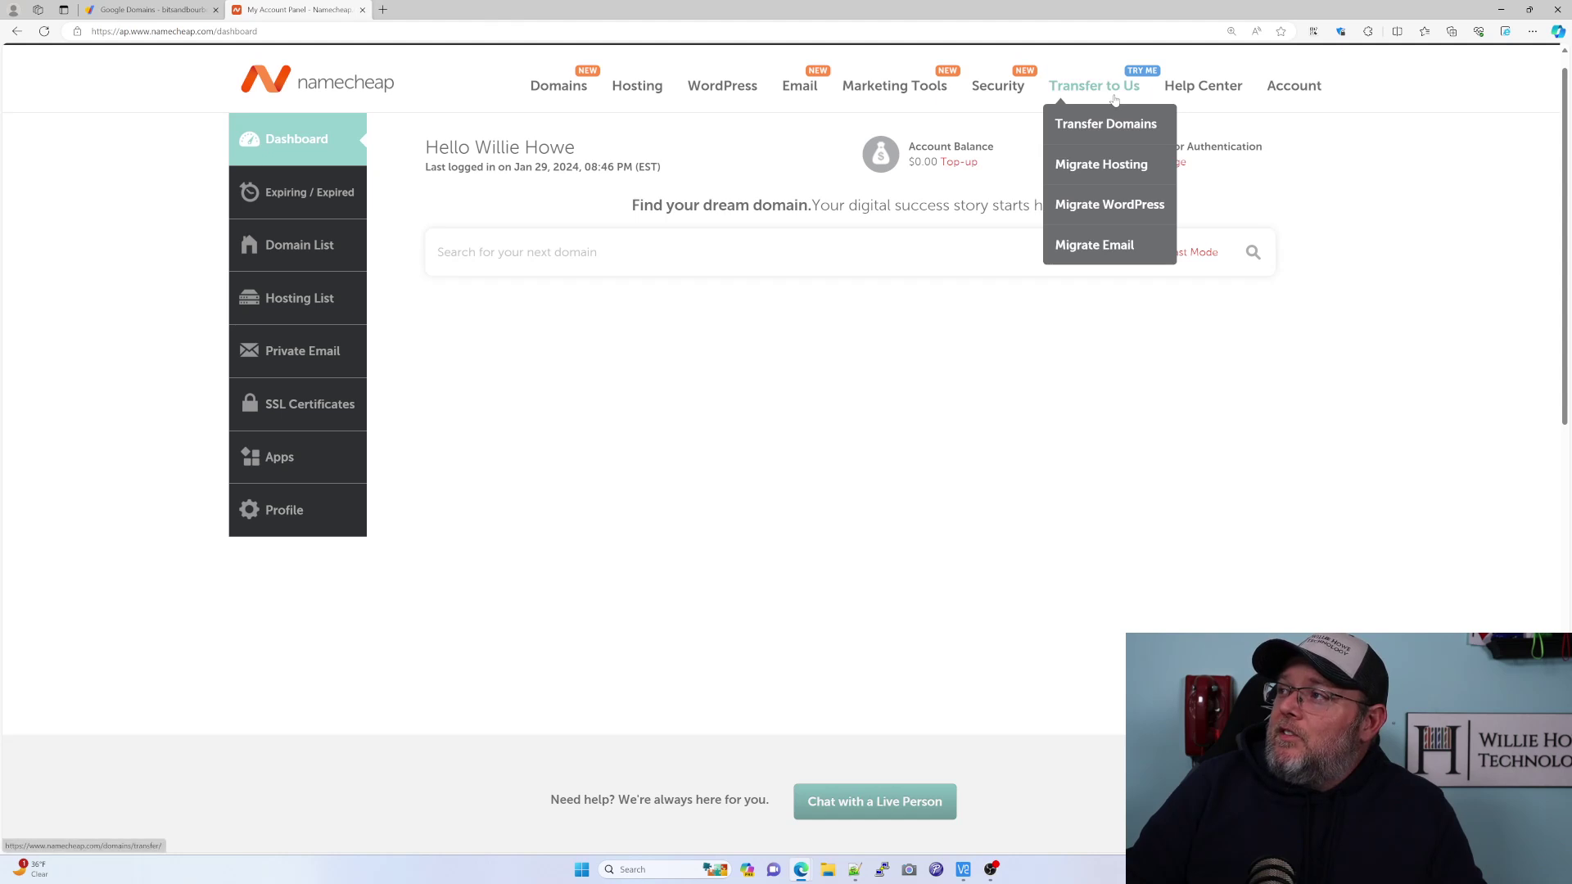
{"action": "left_click", "coordinate": [1088, 136]}
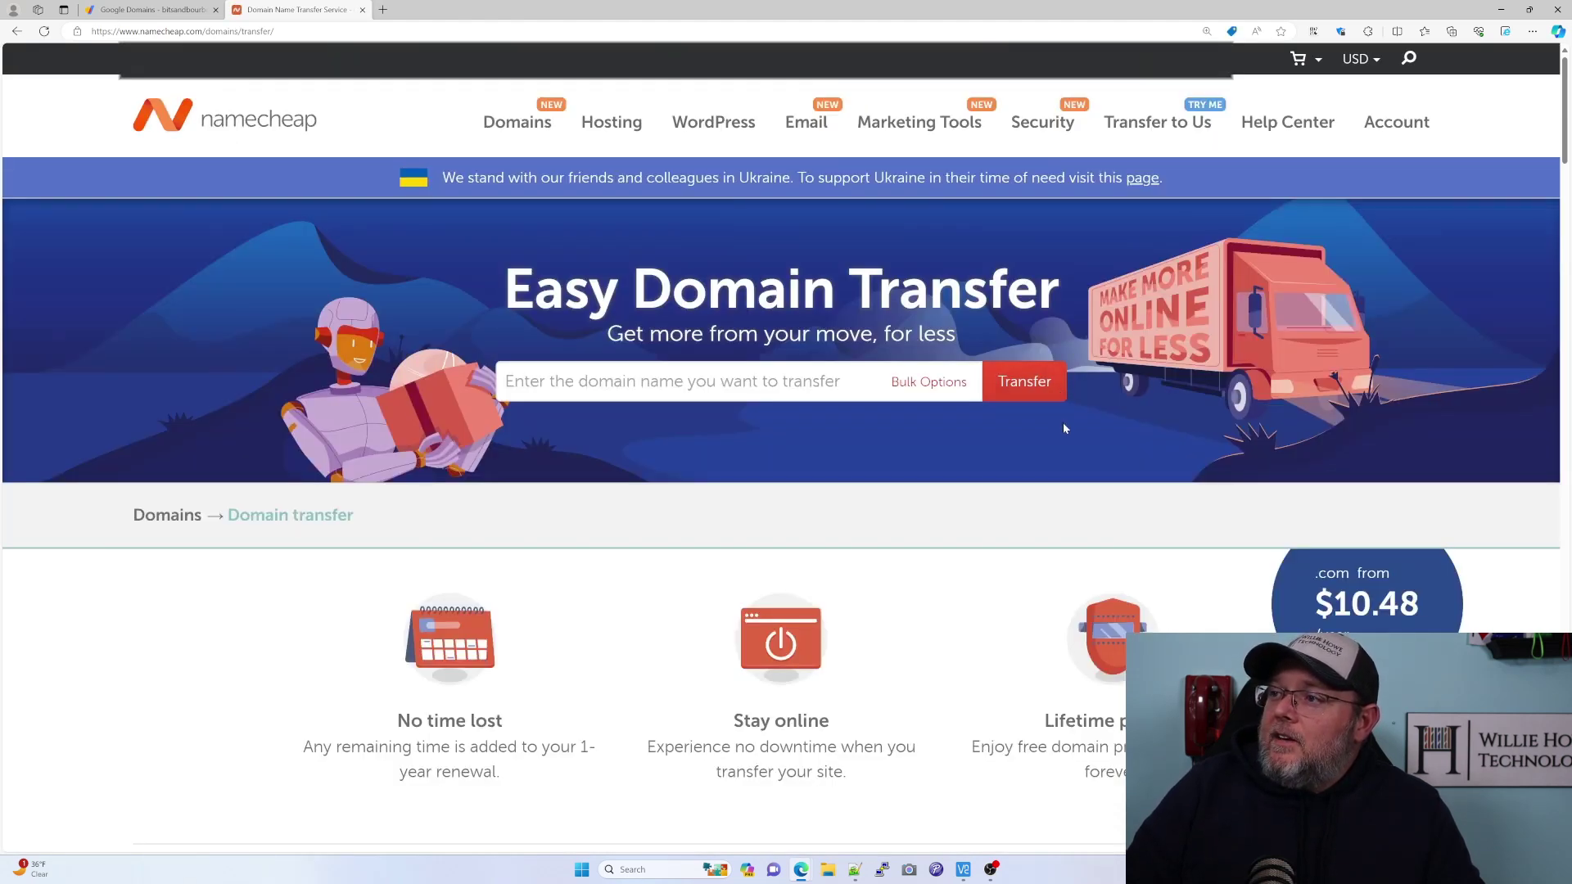
{"action": "scroll", "coordinate": [1063, 423], "scroll_direction": "down", "scroll_amount": 2}
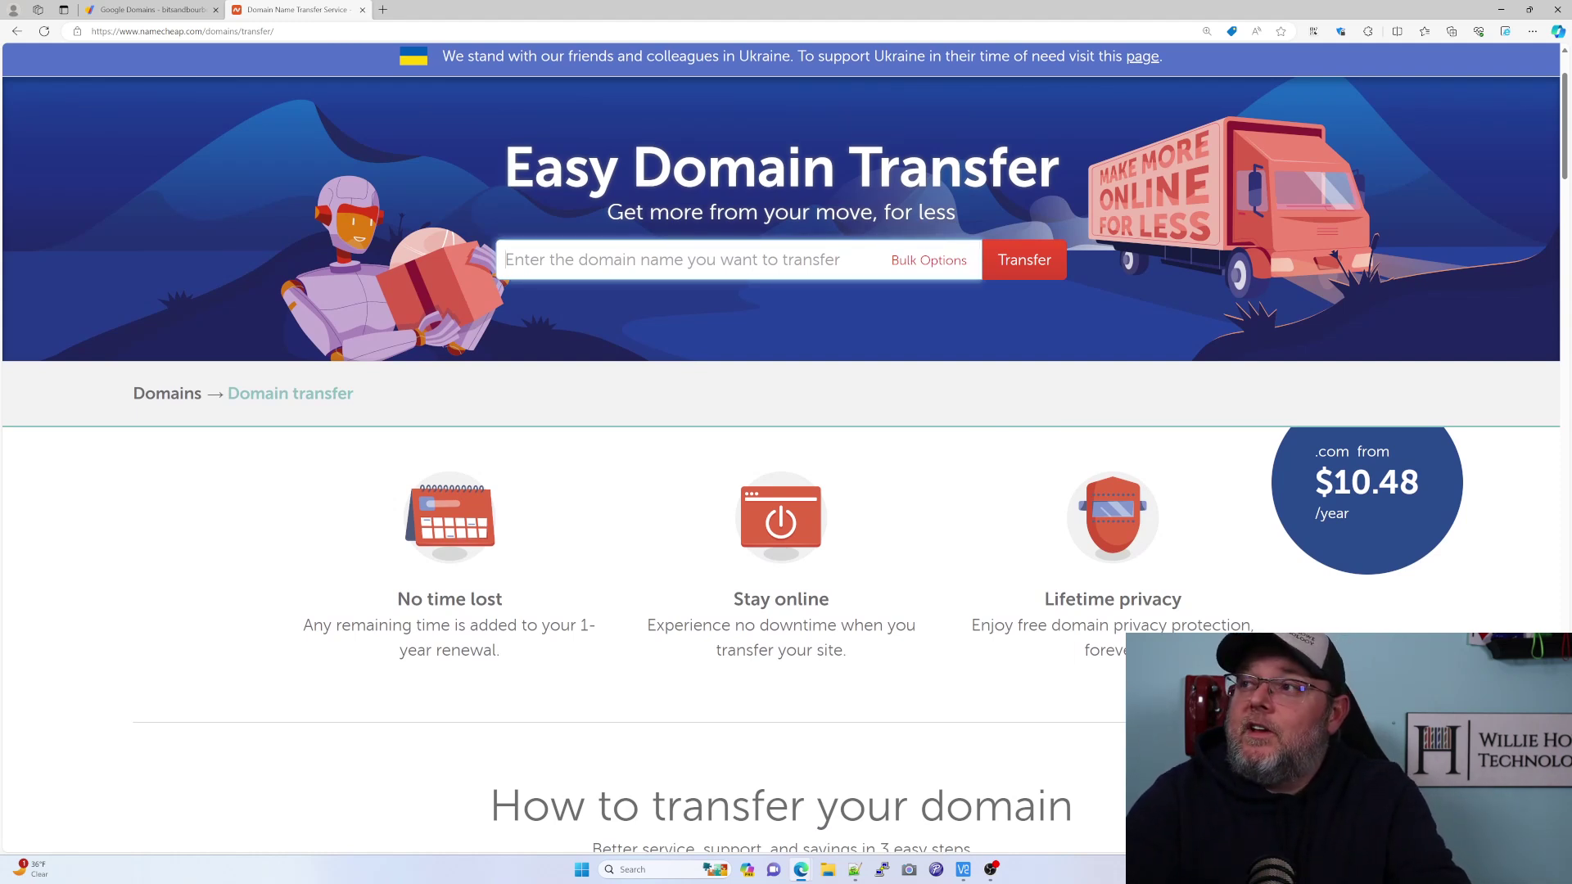
{"action": "type", "text": "bitsa"}
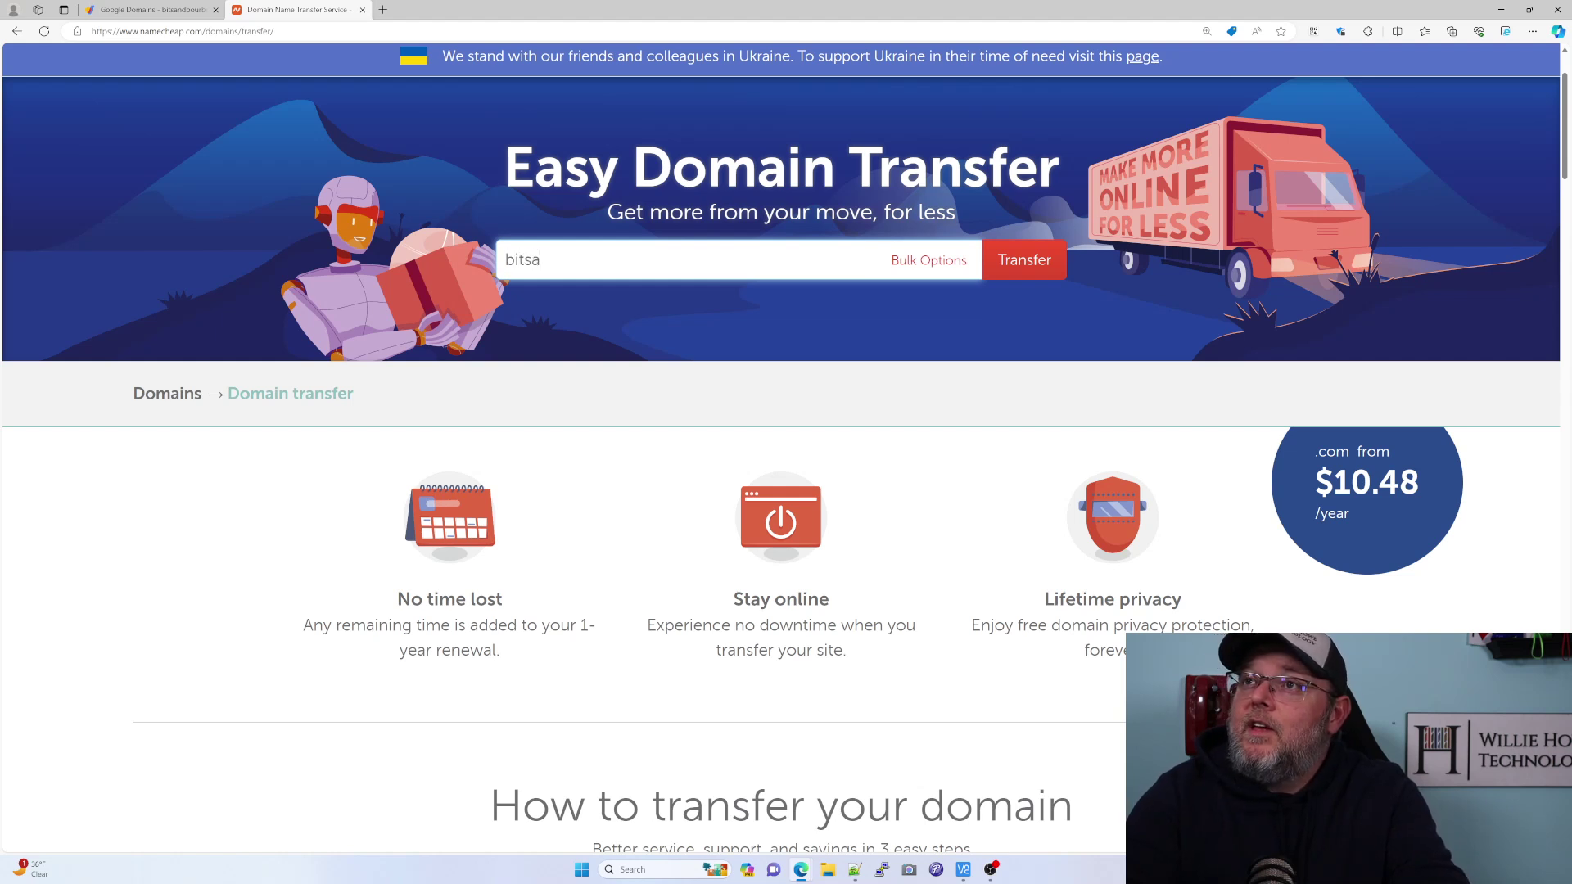
{"action": "type", "text": "ndbourbon"}
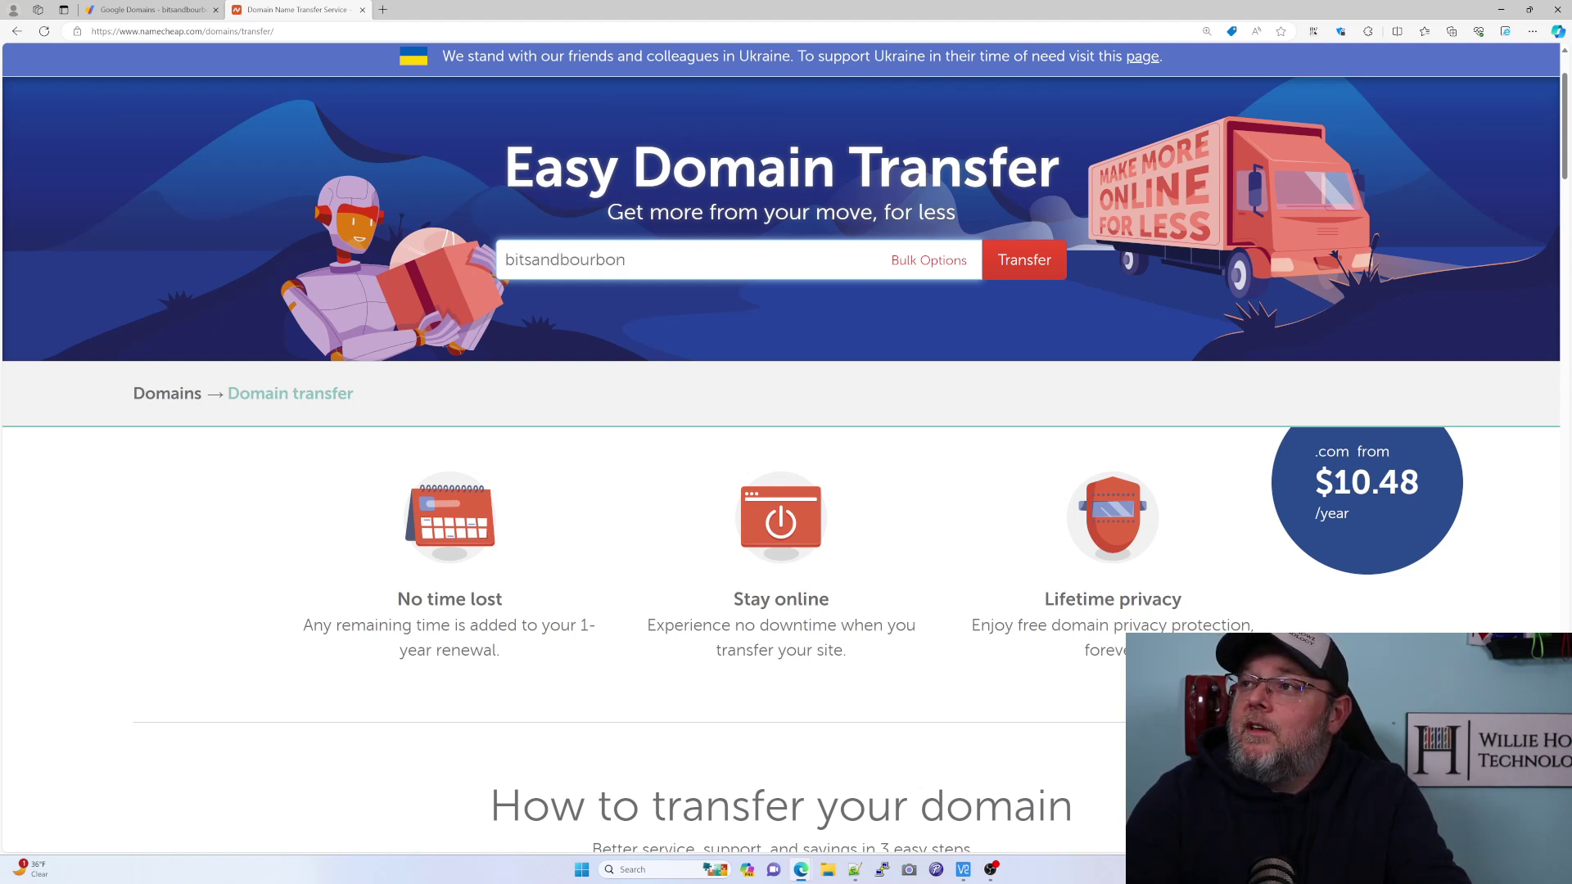
{"action": "type", "text": ".com"}
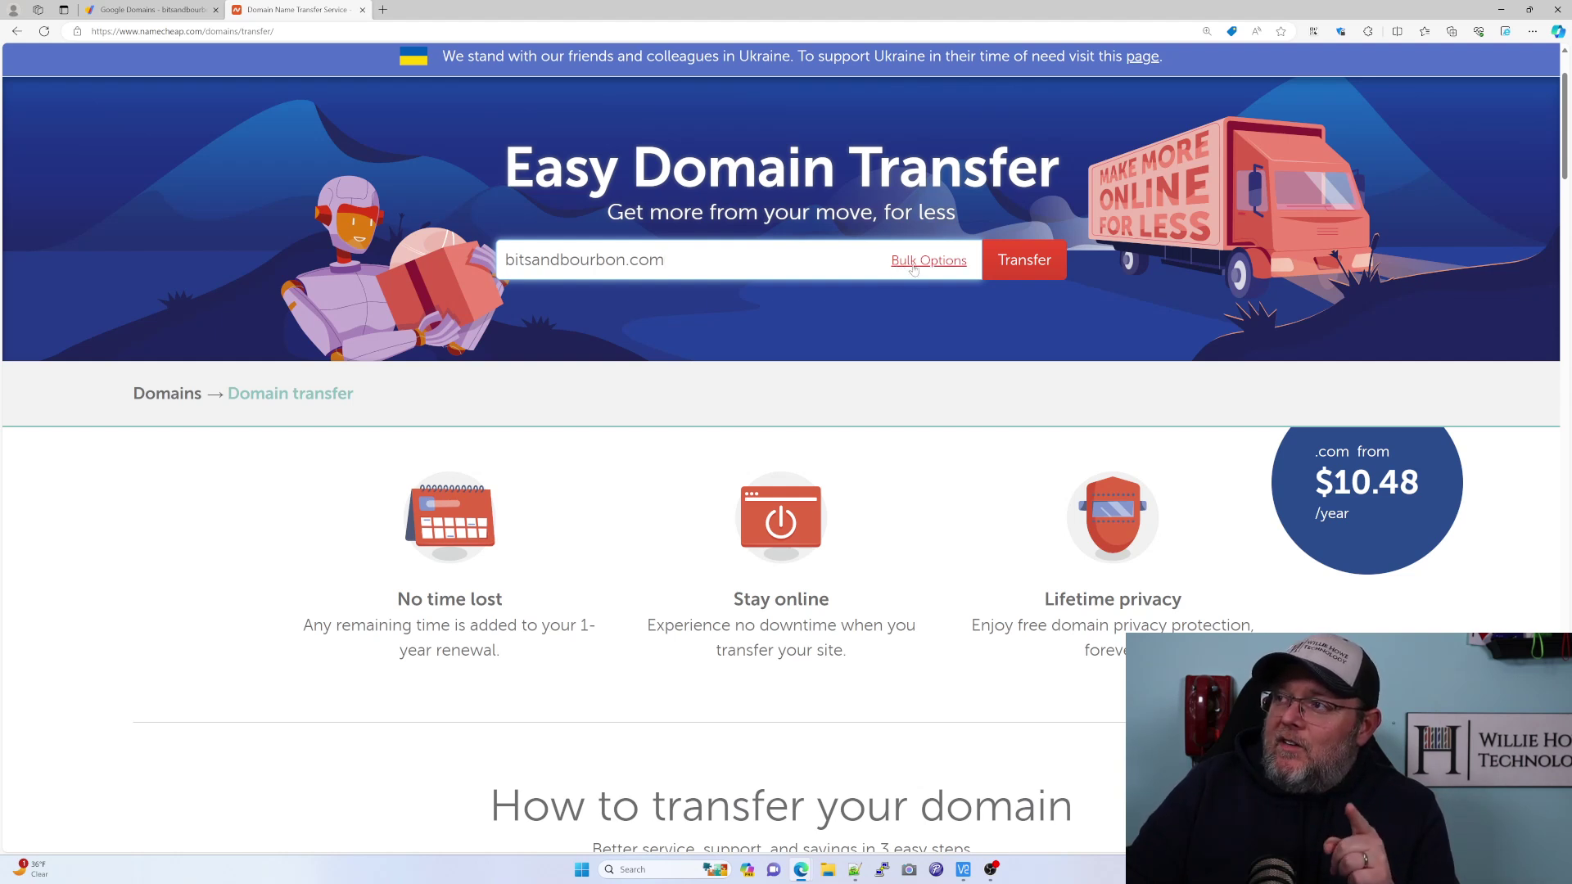
{"action": "left_click", "coordinate": [1007, 266]}
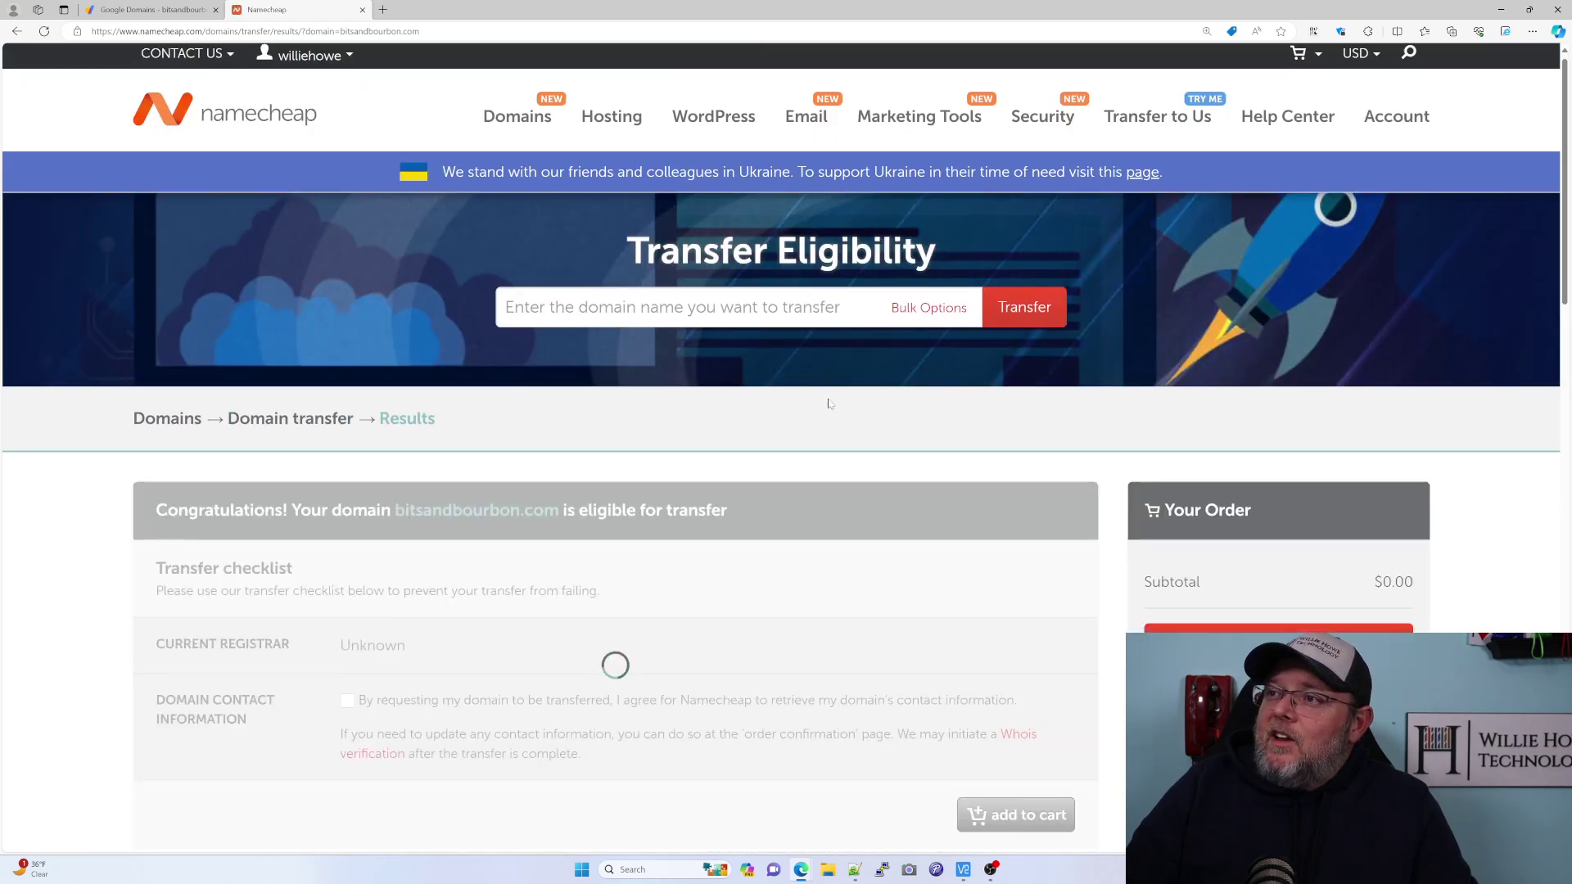
- Review the eligibility results, tick the contact-information consent box, and return to Google Domains
{"action": "scroll", "coordinate": [831, 392], "scroll_direction": "down", "scroll_amount": 2}
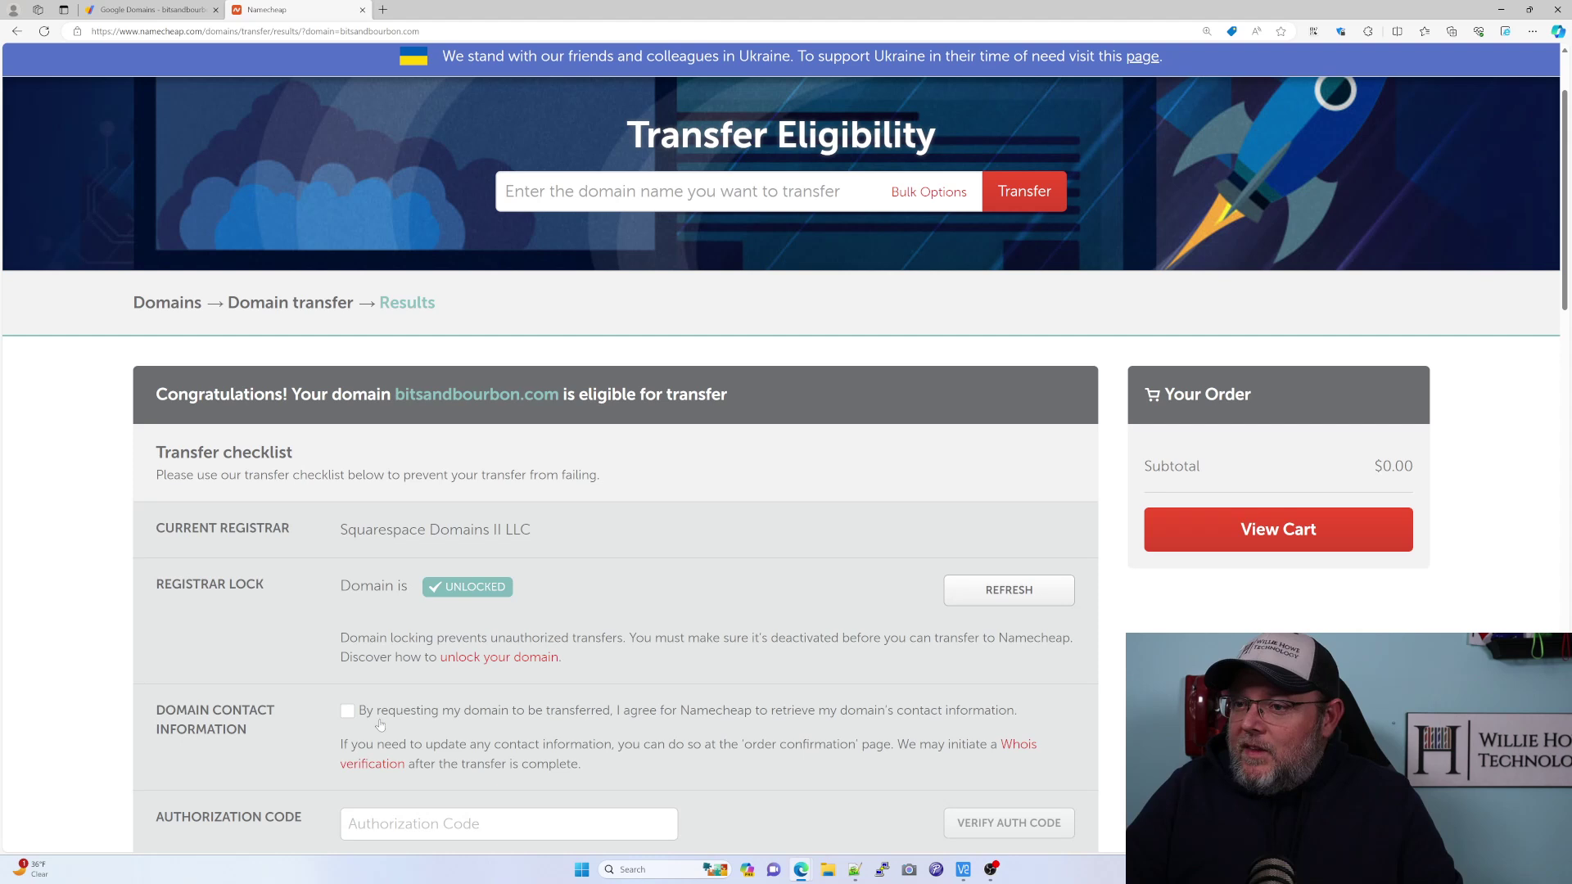
{"action": "scroll", "coordinate": [397, 712], "scroll_direction": "down", "scroll_amount": 2}
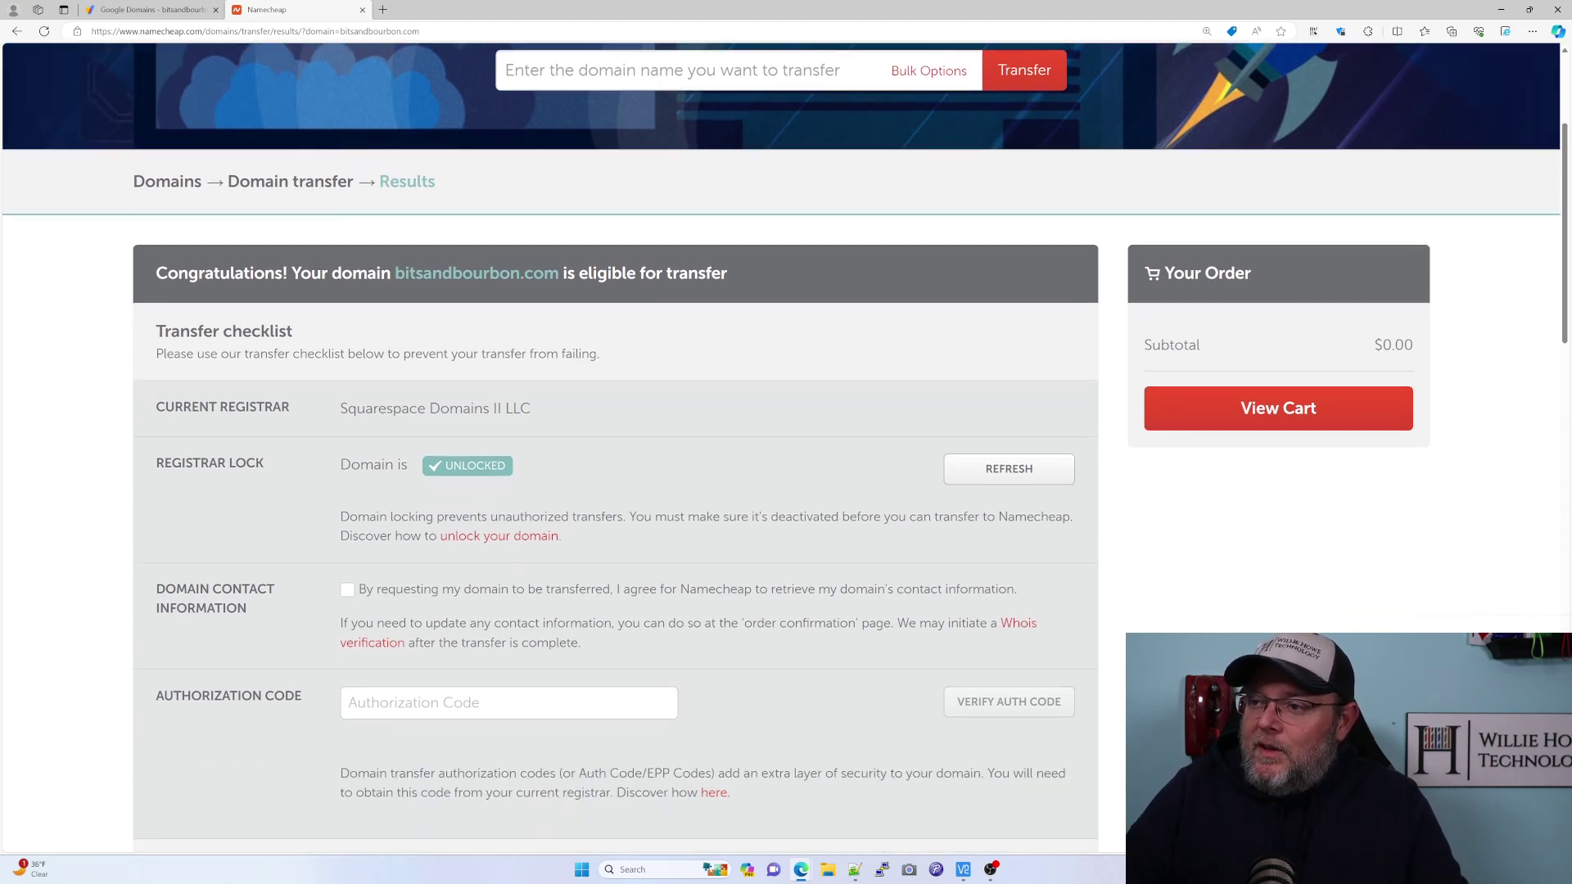
{"action": "left_click", "coordinate": [350, 592]}
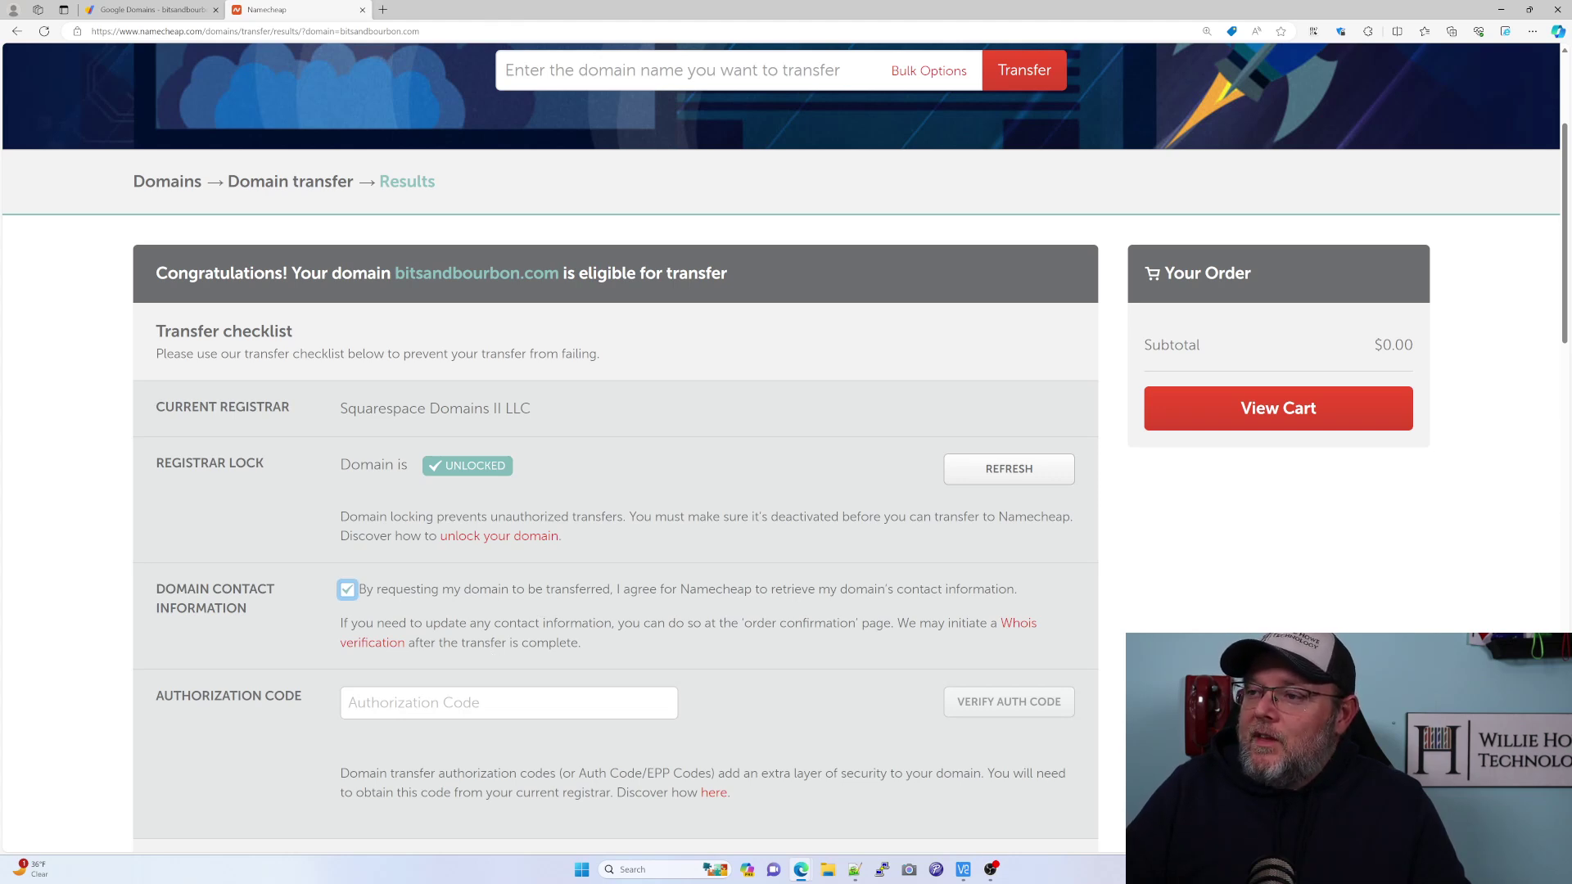
{"action": "scroll", "coordinate": [897, 699], "scroll_direction": "down", "scroll_amount": 4}
{"action": "scroll", "coordinate": [896, 698], "scroll_direction": "up", "scroll_amount": 2}
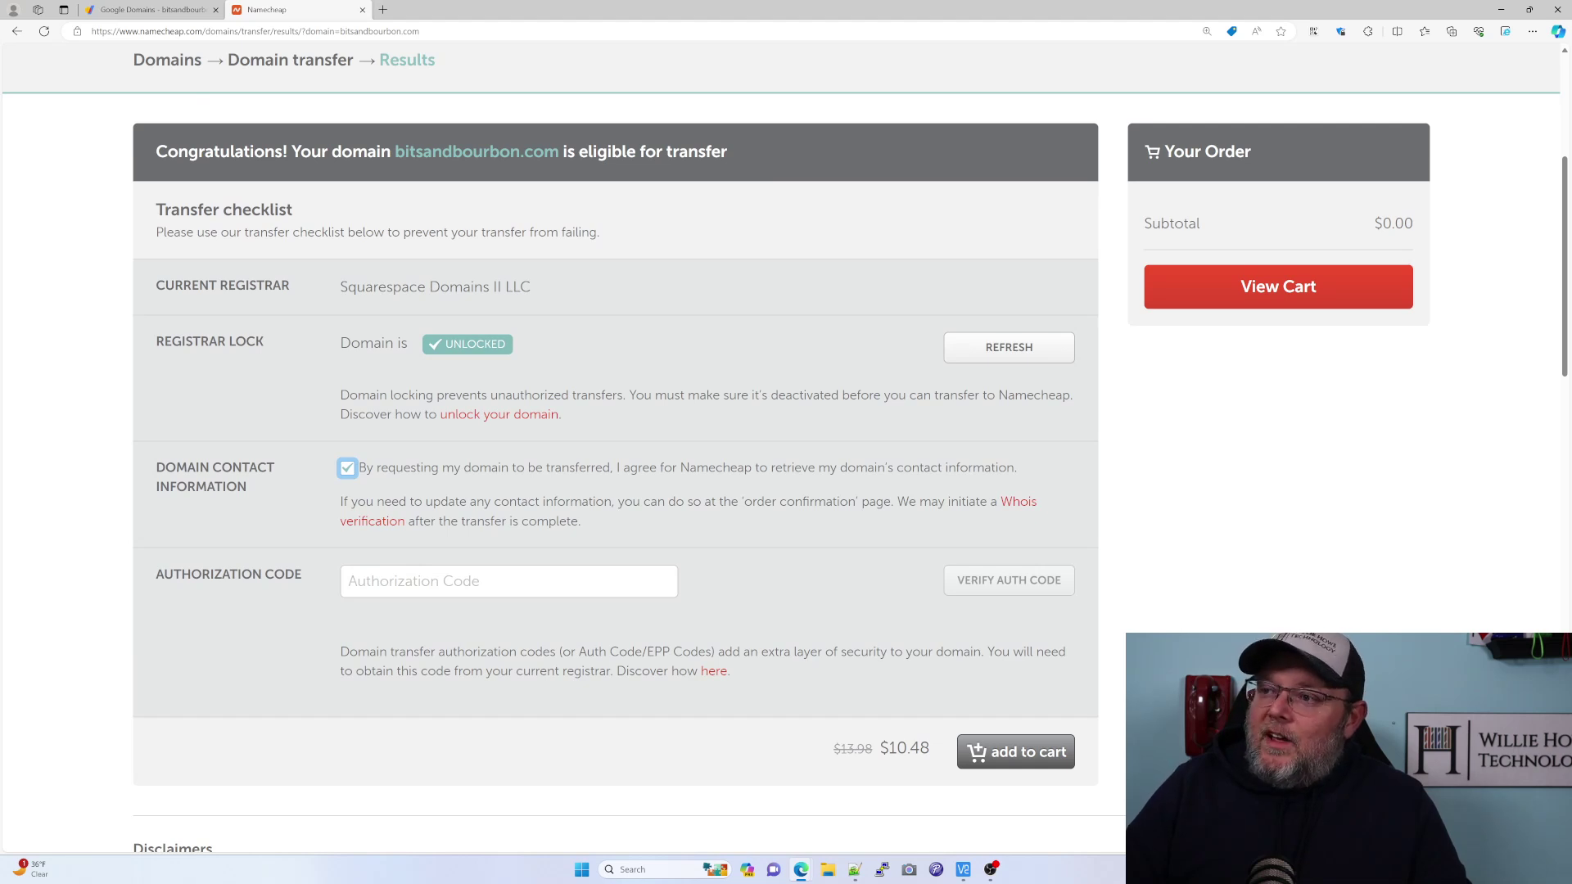
{"action": "left_click", "coordinate": [151, 10]}
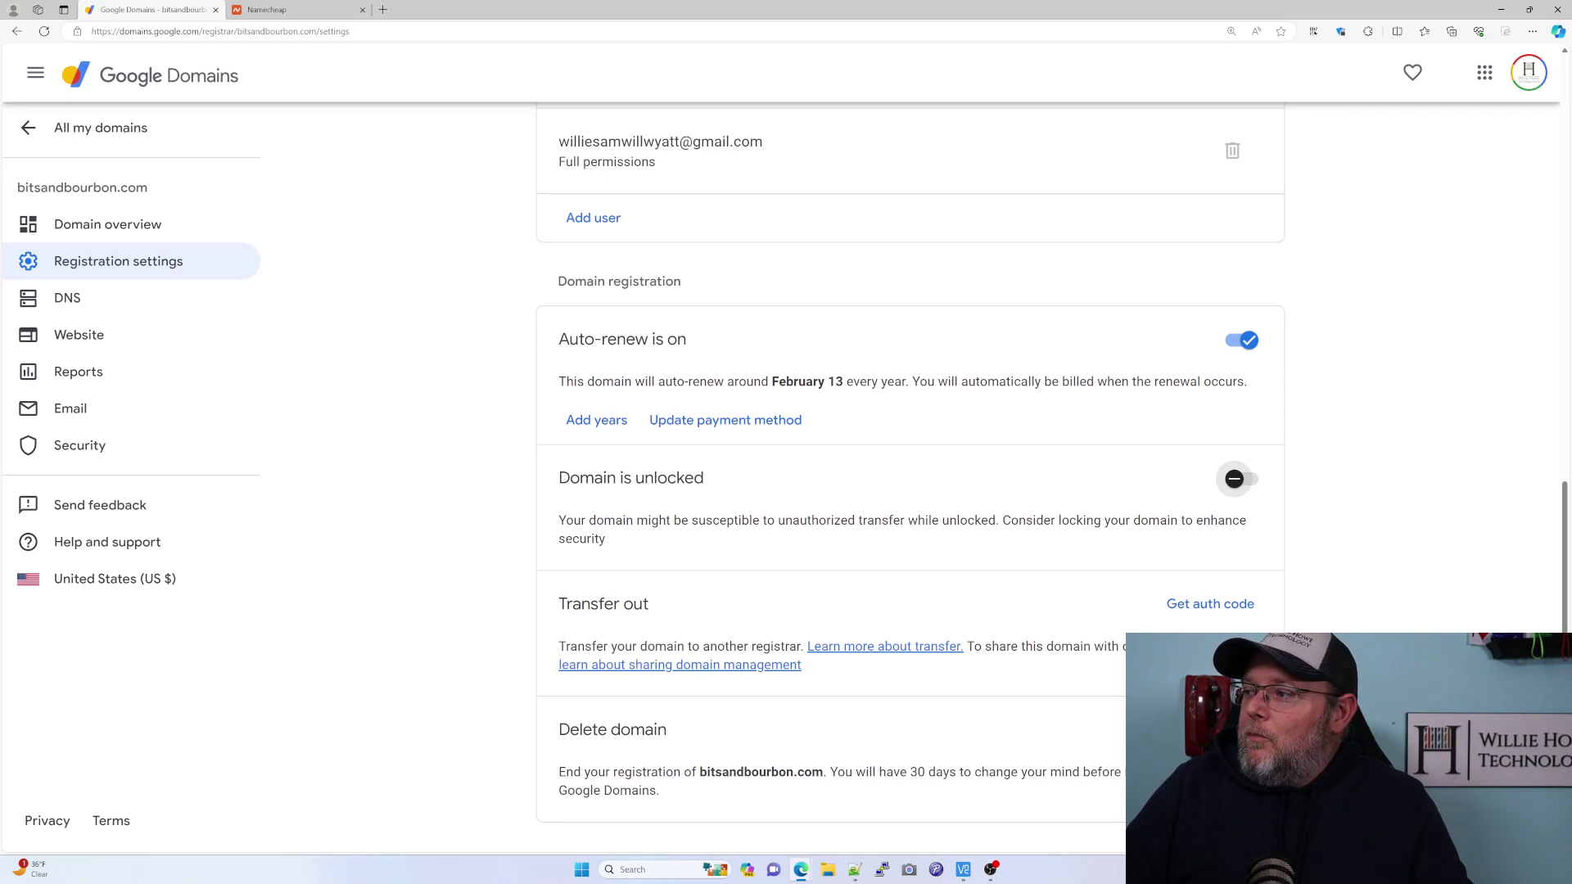
- Generate and copy bitsandbourbon.com's auth code, then select Namecheap's authorization code field
{"action": "left_click", "coordinate": [1183, 612]}
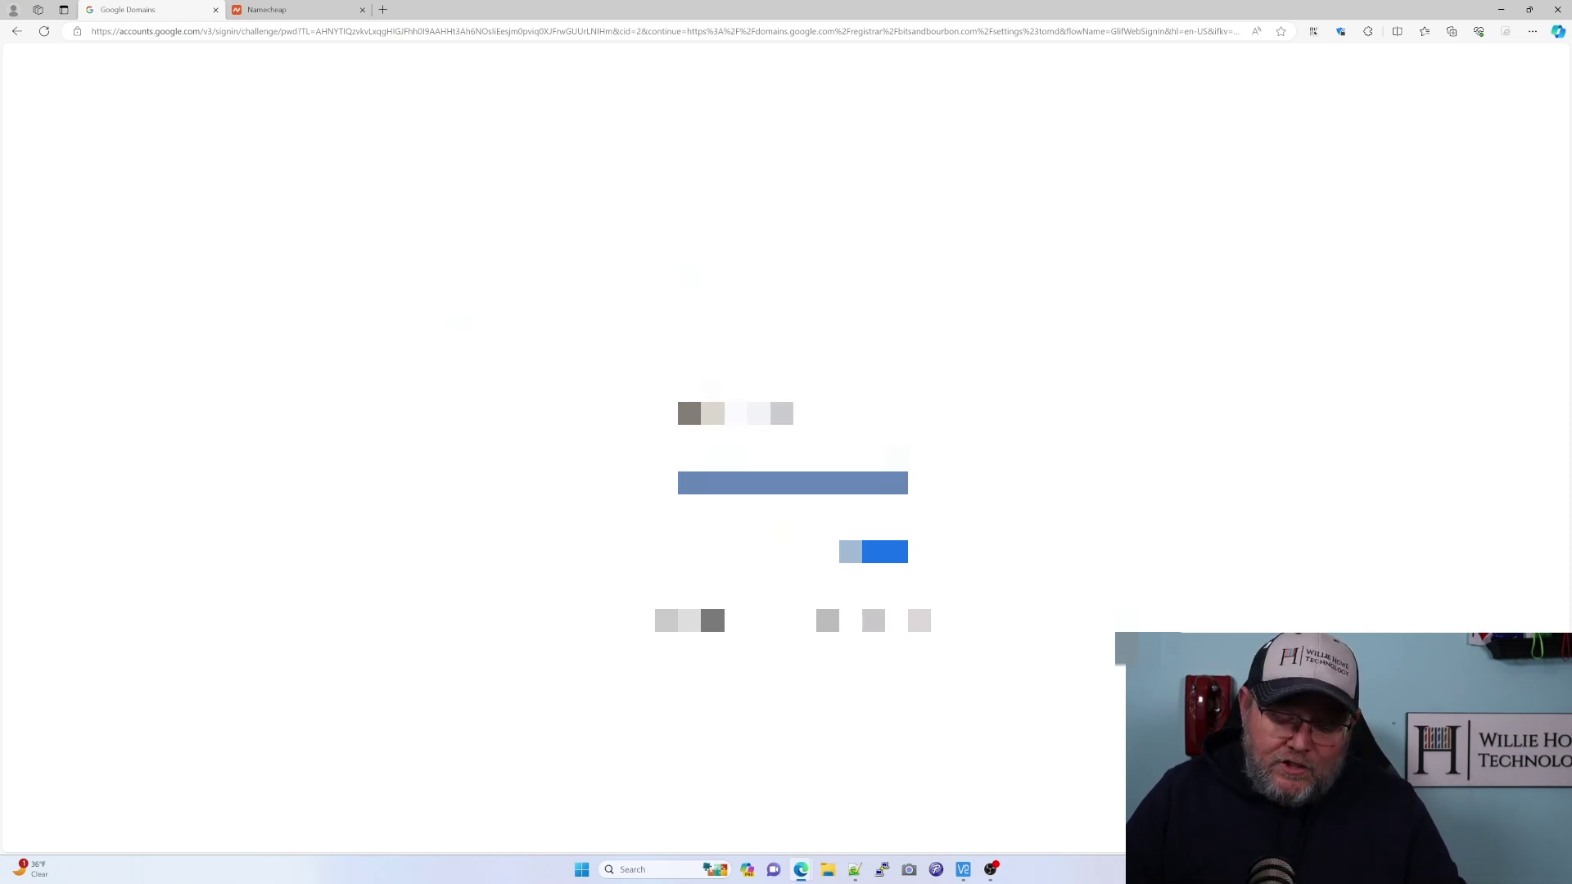
{"action": "key", "text": "Return"}
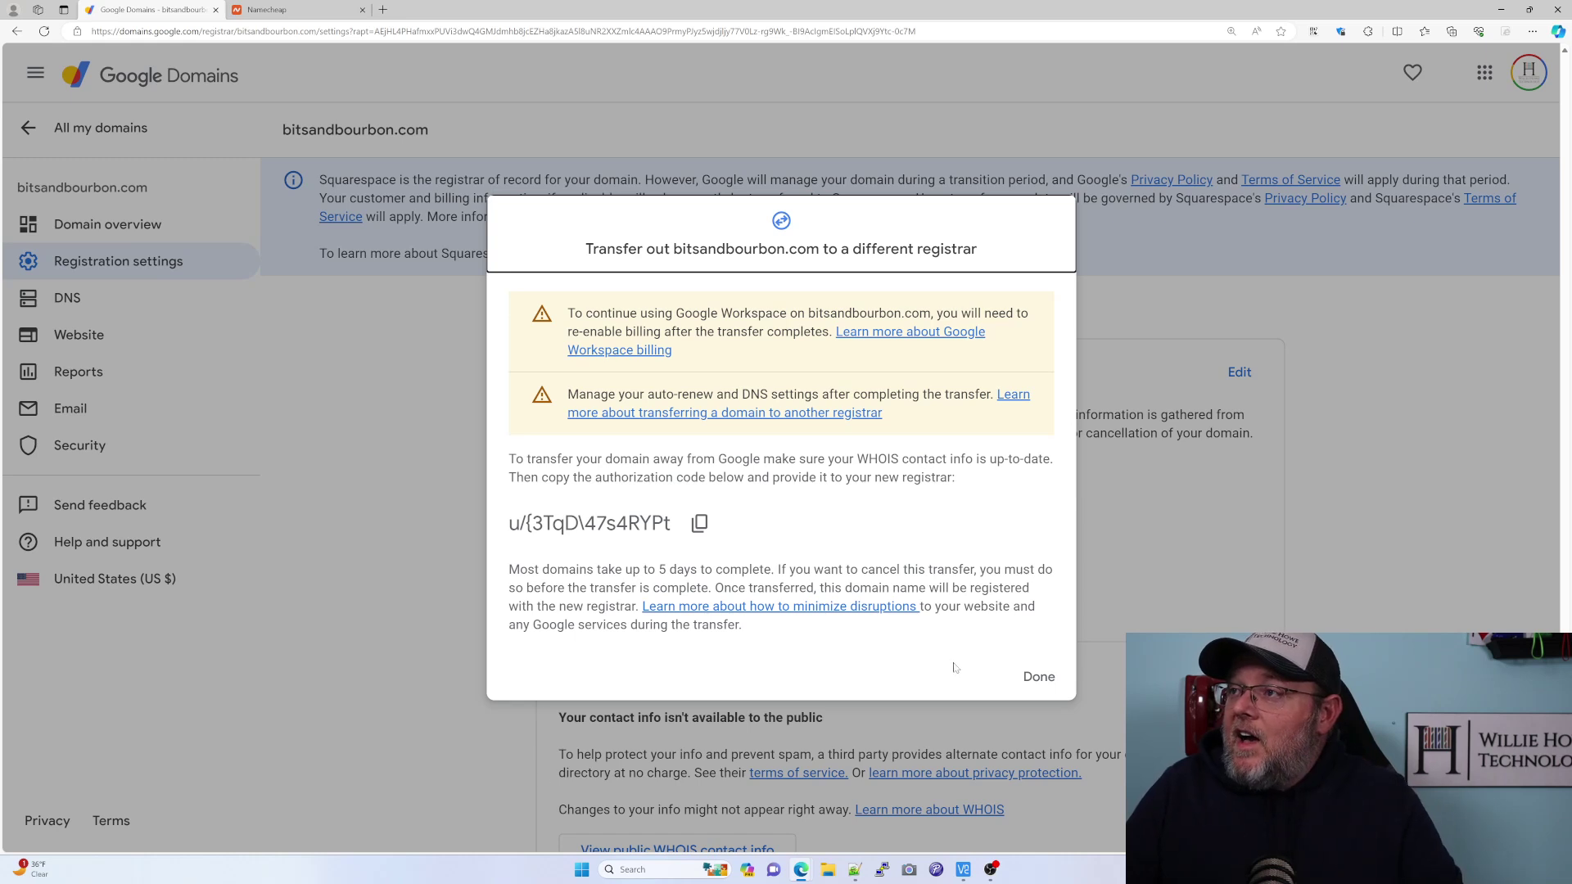
{"action": "left_click", "coordinate": [698, 531]}
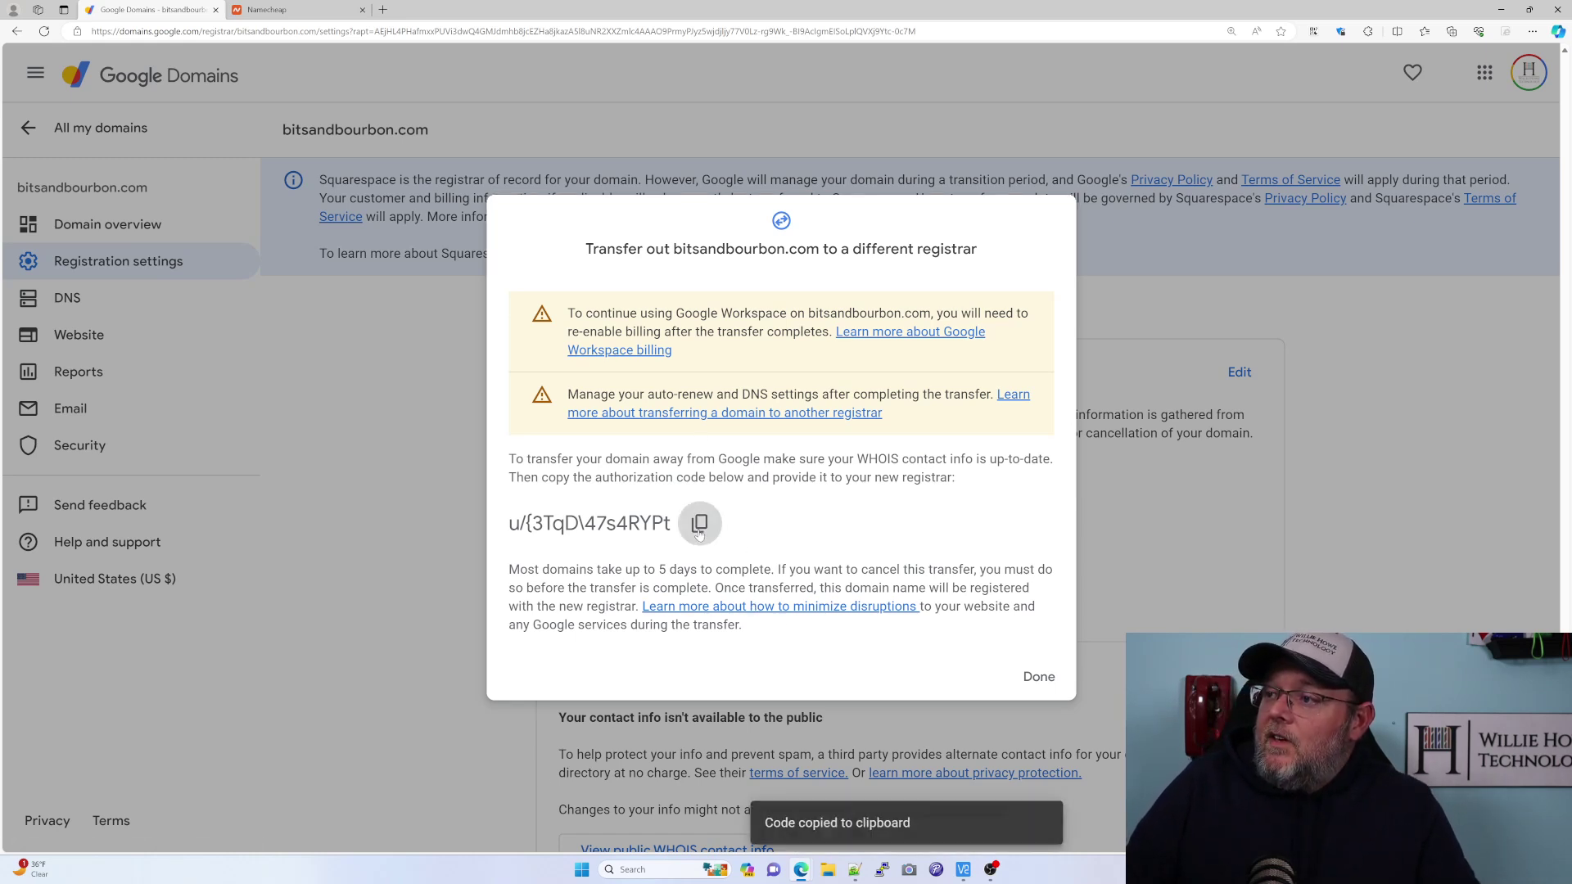
{"action": "left_click", "coordinate": [266, 9]}
{"action": "left_click", "coordinate": [446, 582]}
- Paste and verify the auth code, add the 1-year transfer to the cart, and view it
{"action": "right_click", "coordinate": [447, 581]}
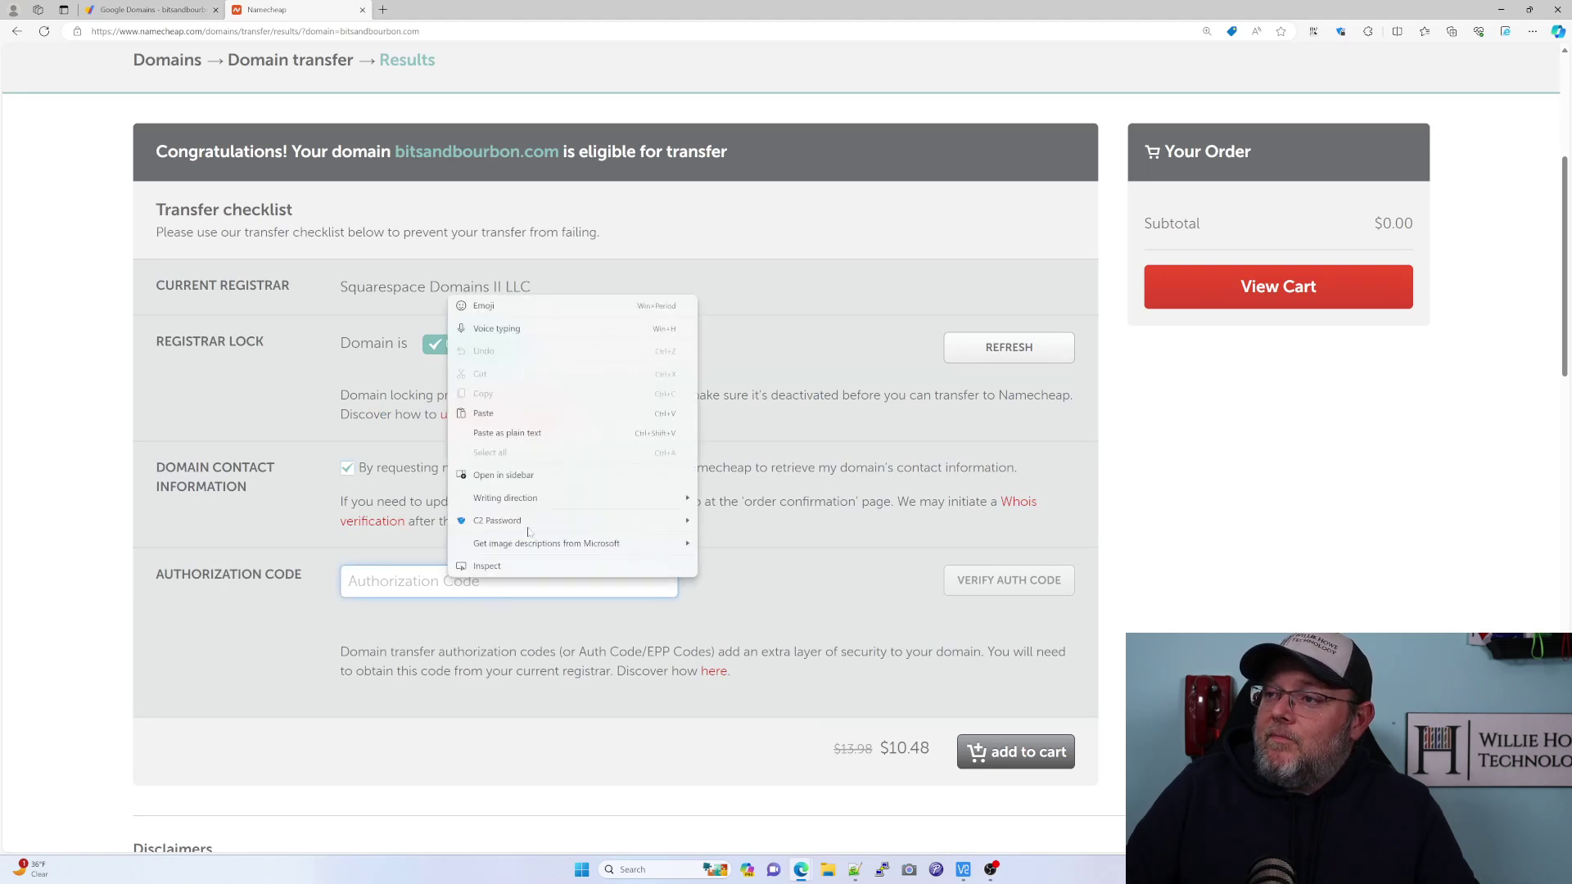
{"action": "left_click", "coordinate": [491, 411]}
{"action": "left_click", "coordinate": [999, 583]}
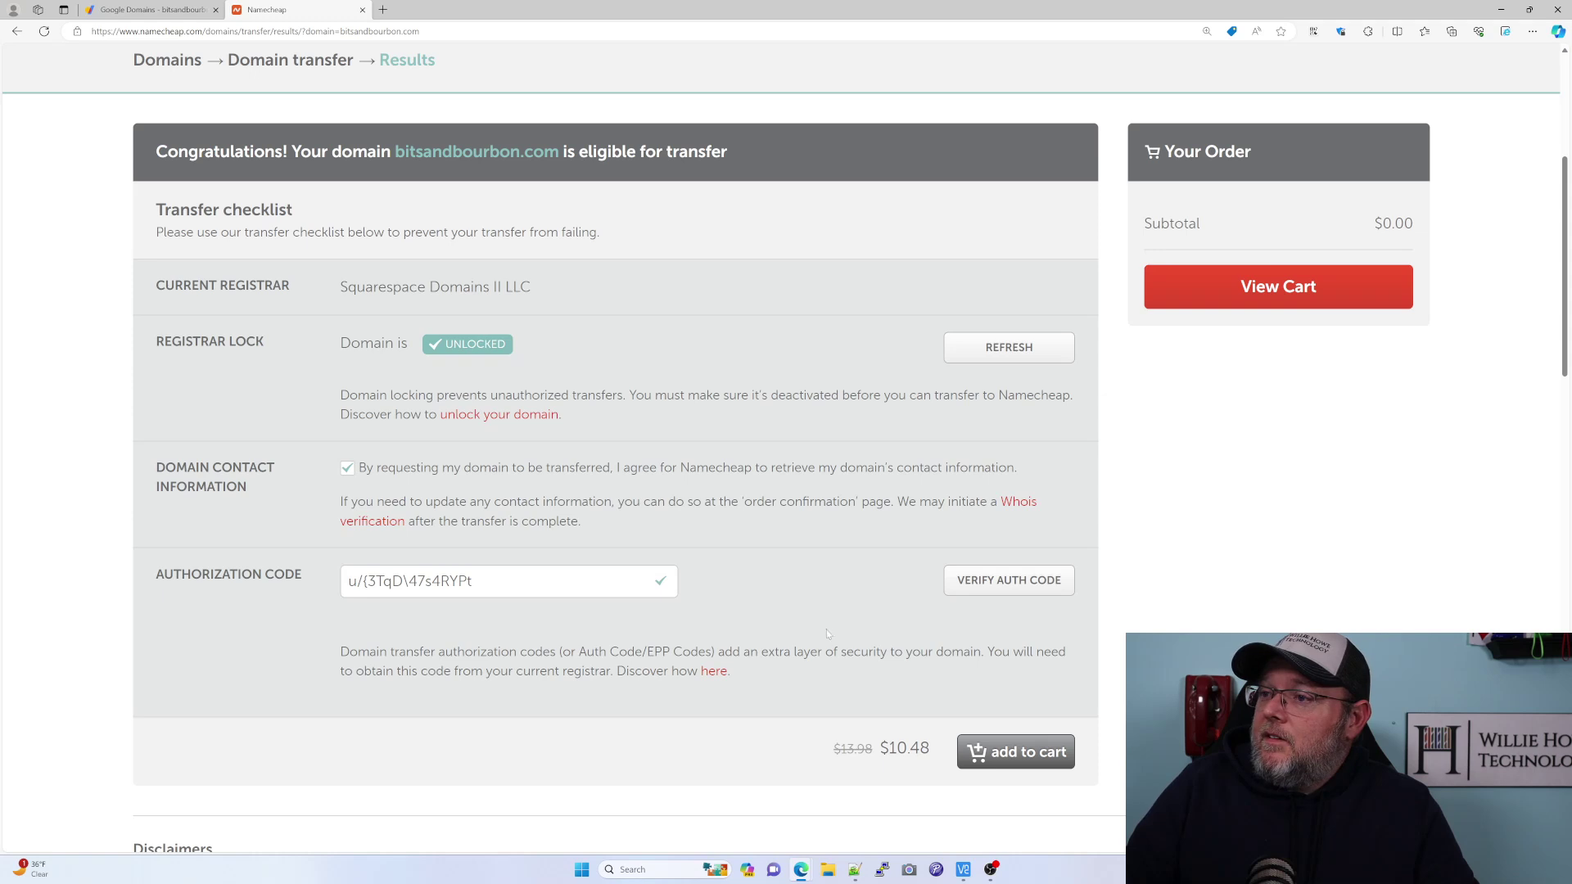
{"action": "left_click", "coordinate": [1009, 759]}
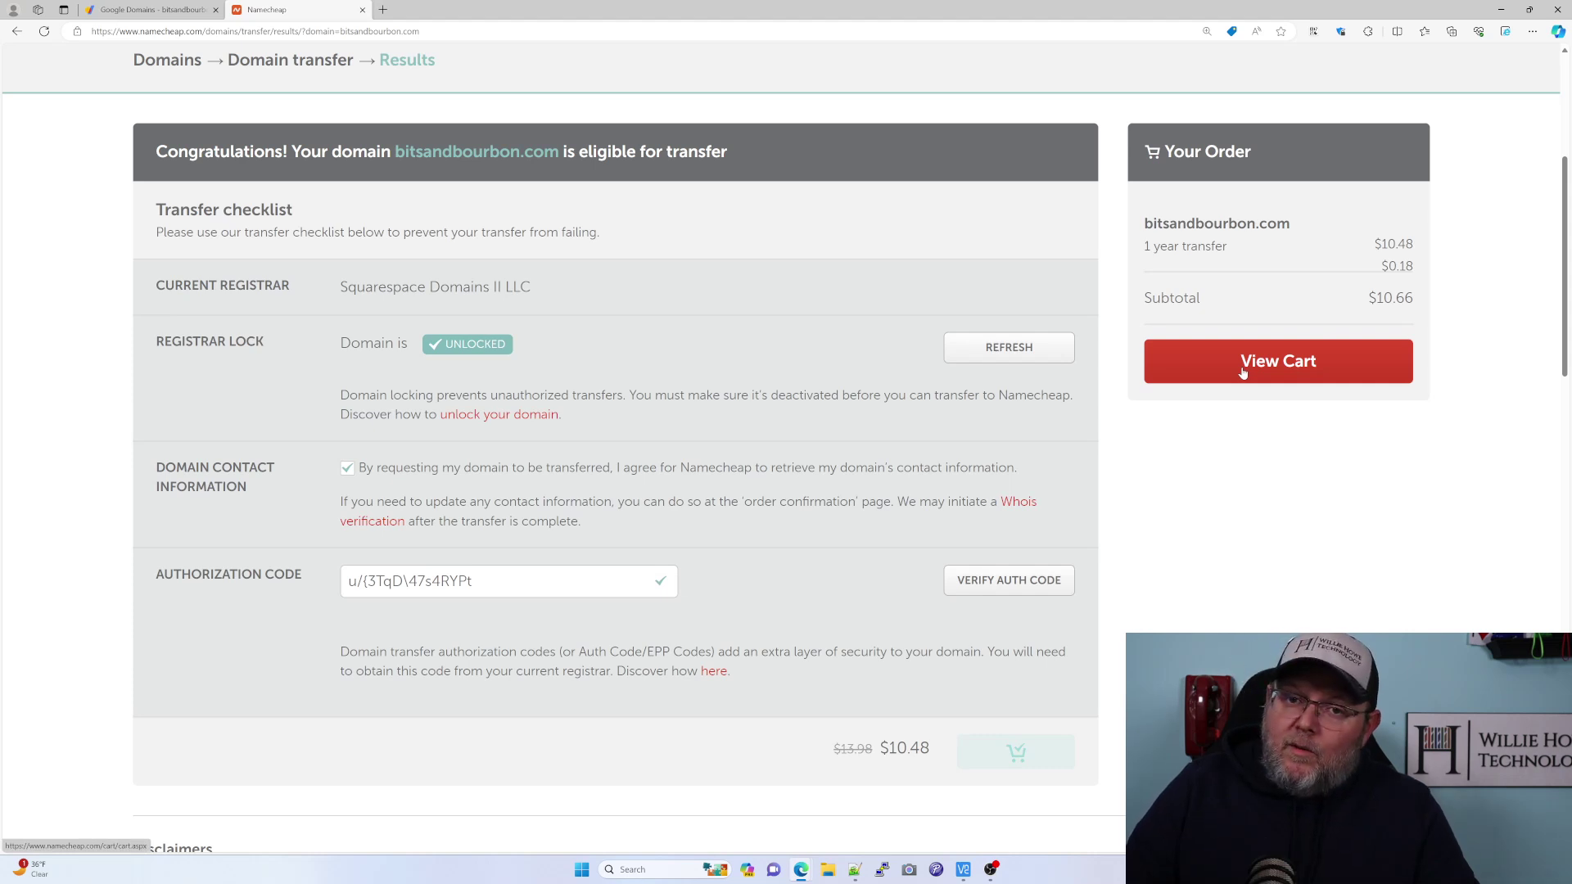
{"action": "left_click", "coordinate": [1242, 371]}
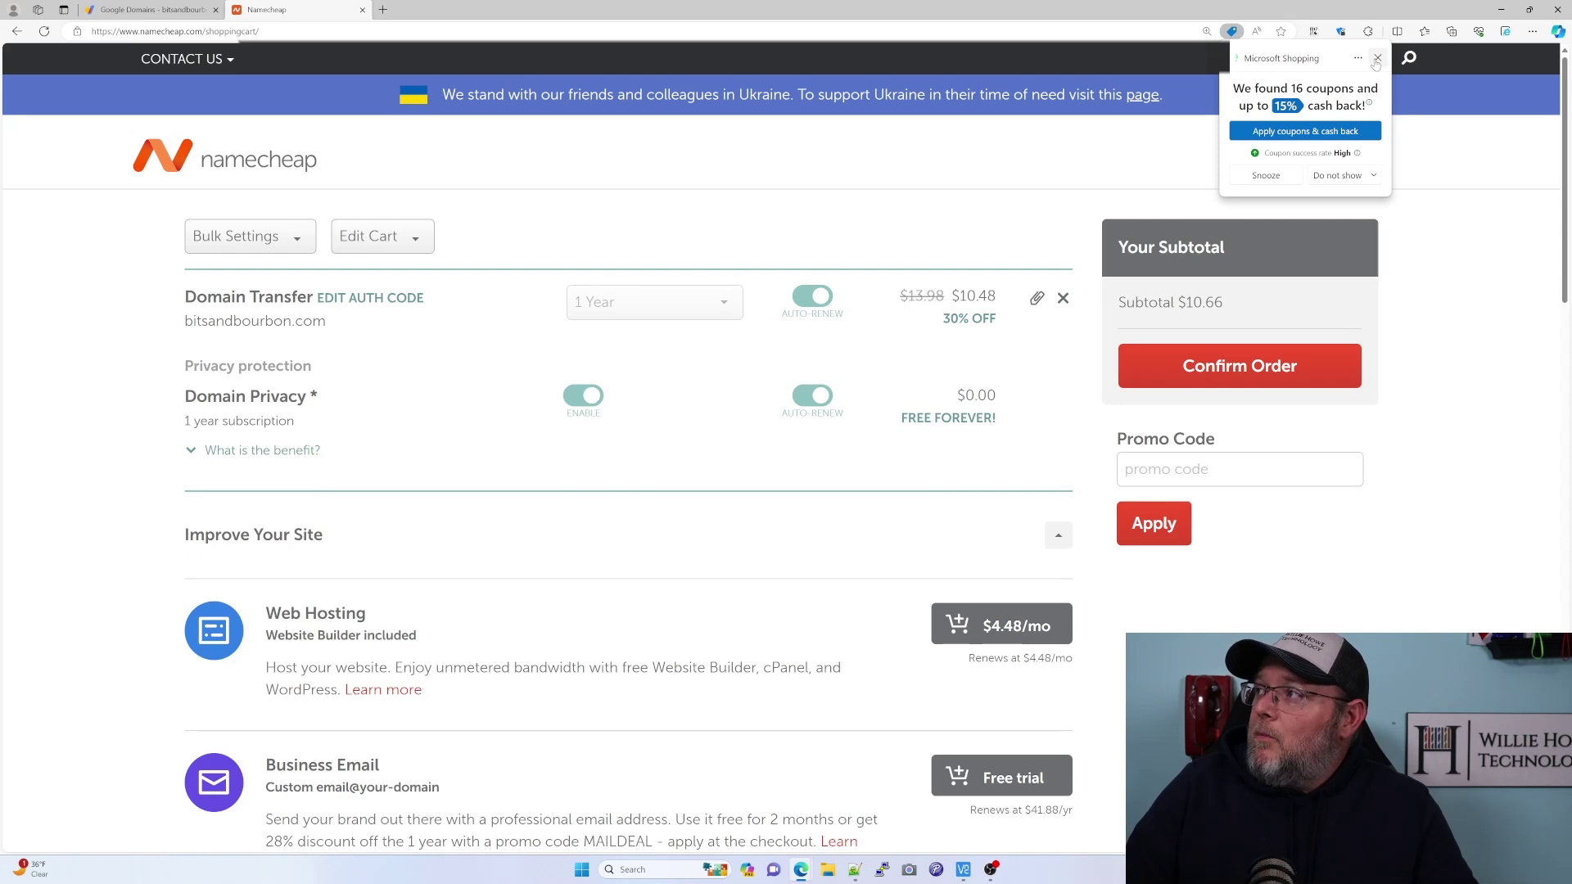
- Dismiss the coupon popup and confirm the $10.66 bitsandbourbon.com transfer order
{"action": "left_click", "coordinate": [1378, 57]}
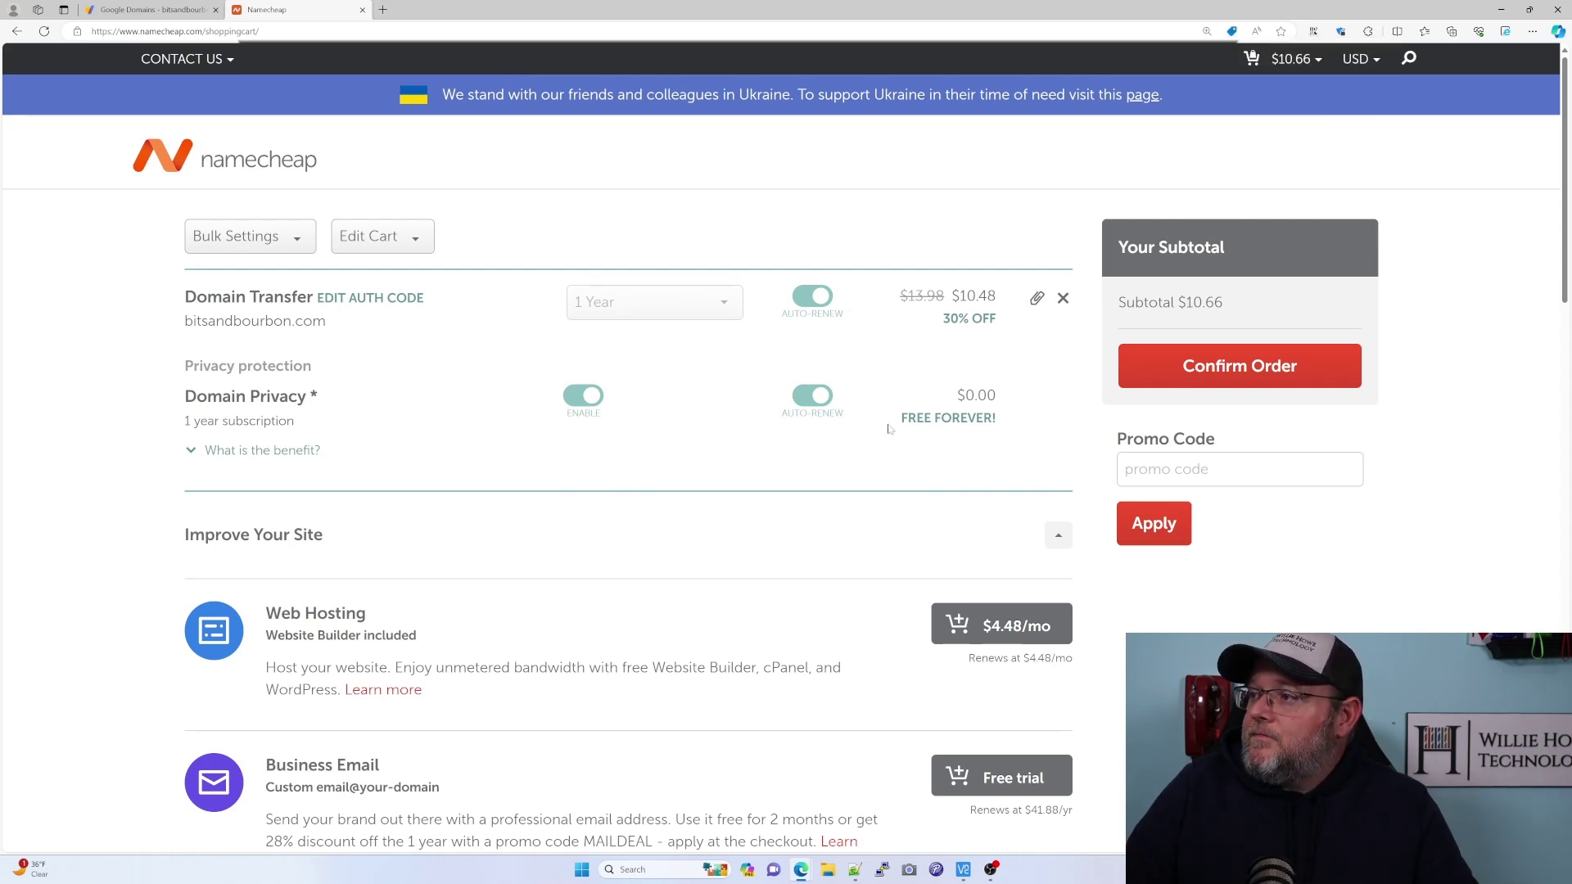
{"action": "left_click", "coordinate": [1217, 374]}
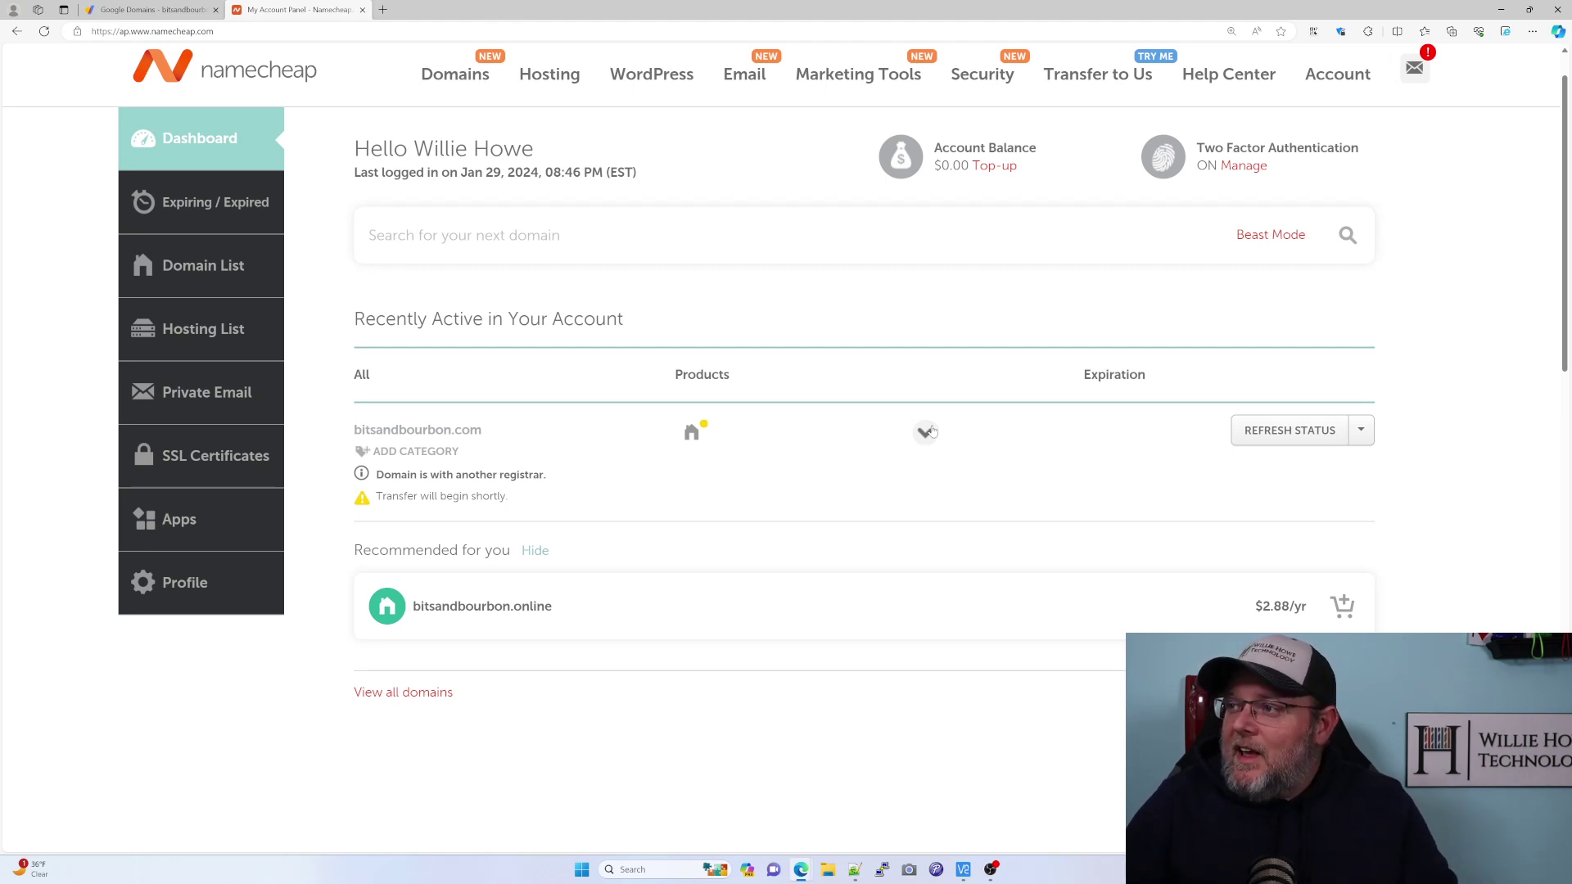
- Refresh bitsandbourbon.com's transfer-in status and close the green confirmation banner
{"action": "left_click", "coordinate": [1273, 443]}
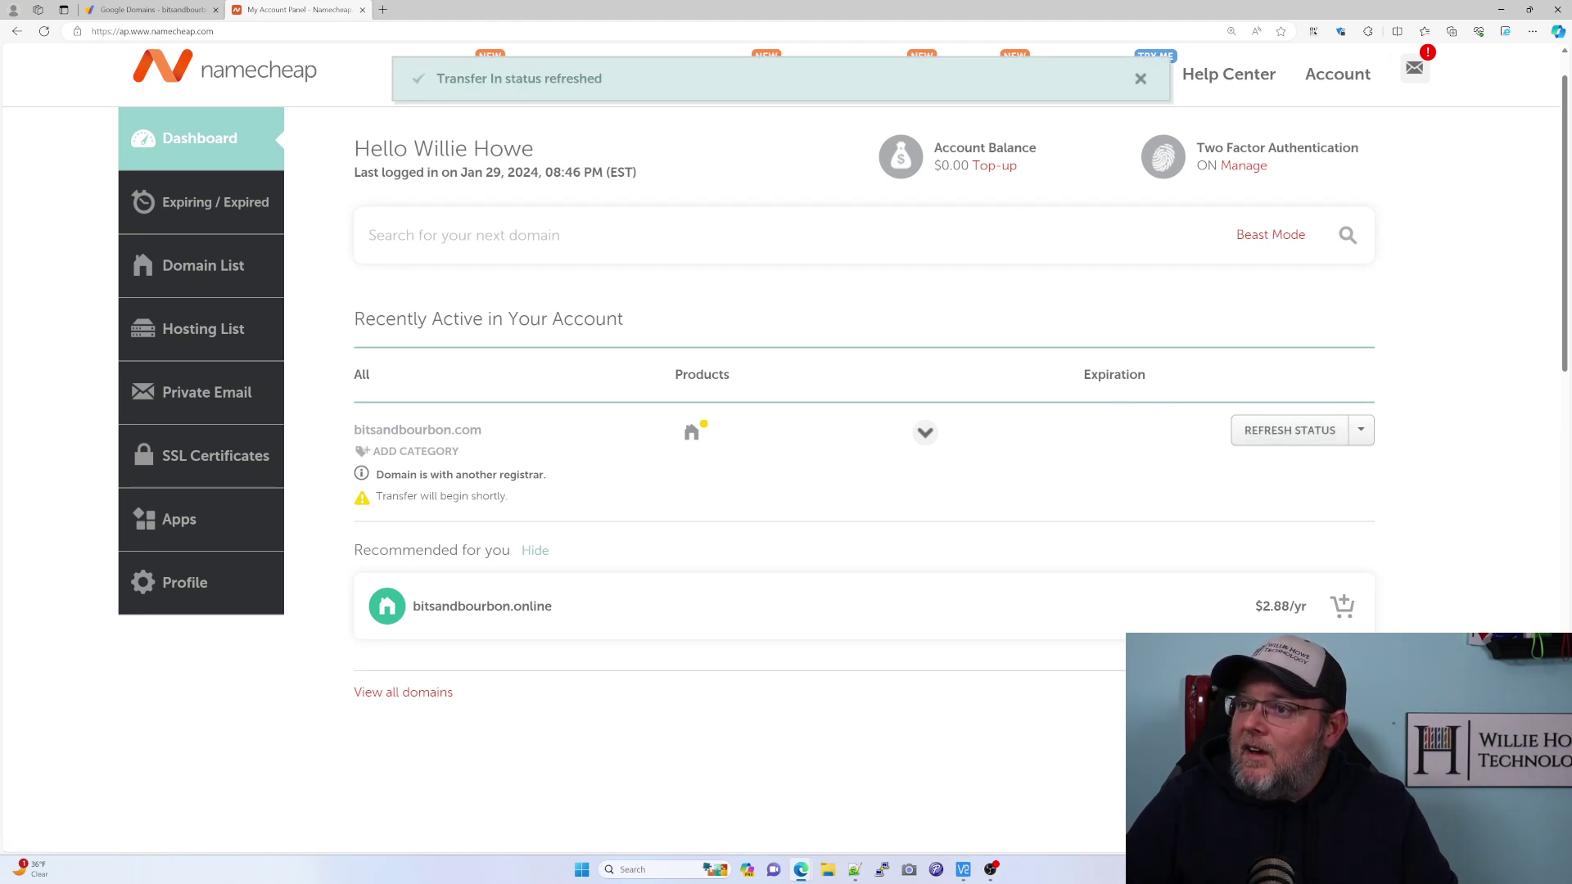
{"action": "left_click", "coordinate": [1140, 81]}
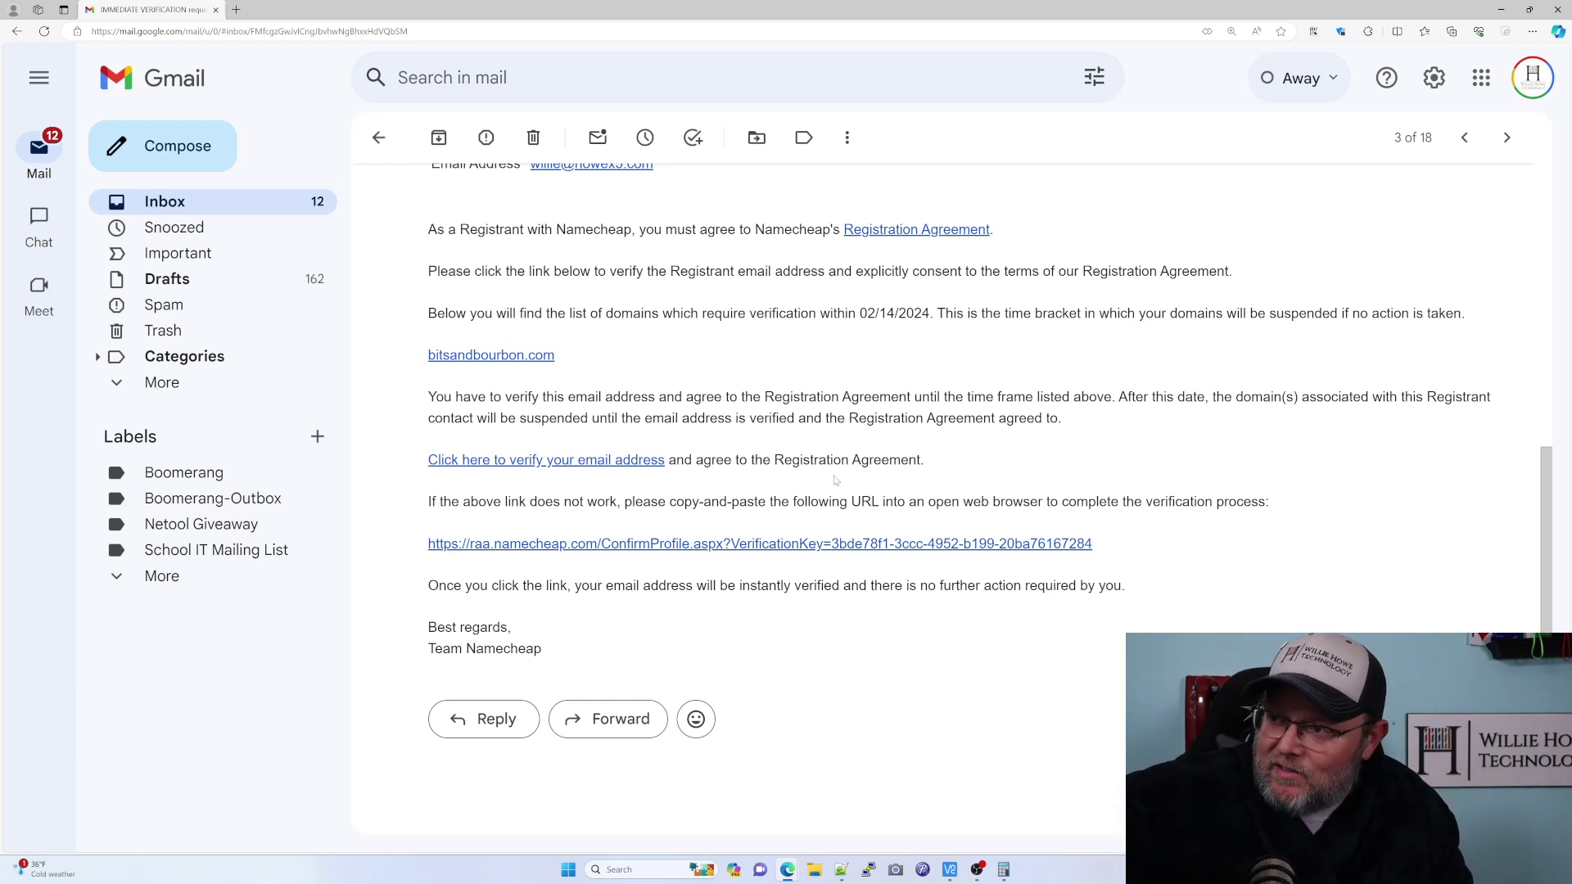
{"action": "left_click", "coordinate": [545, 464]}
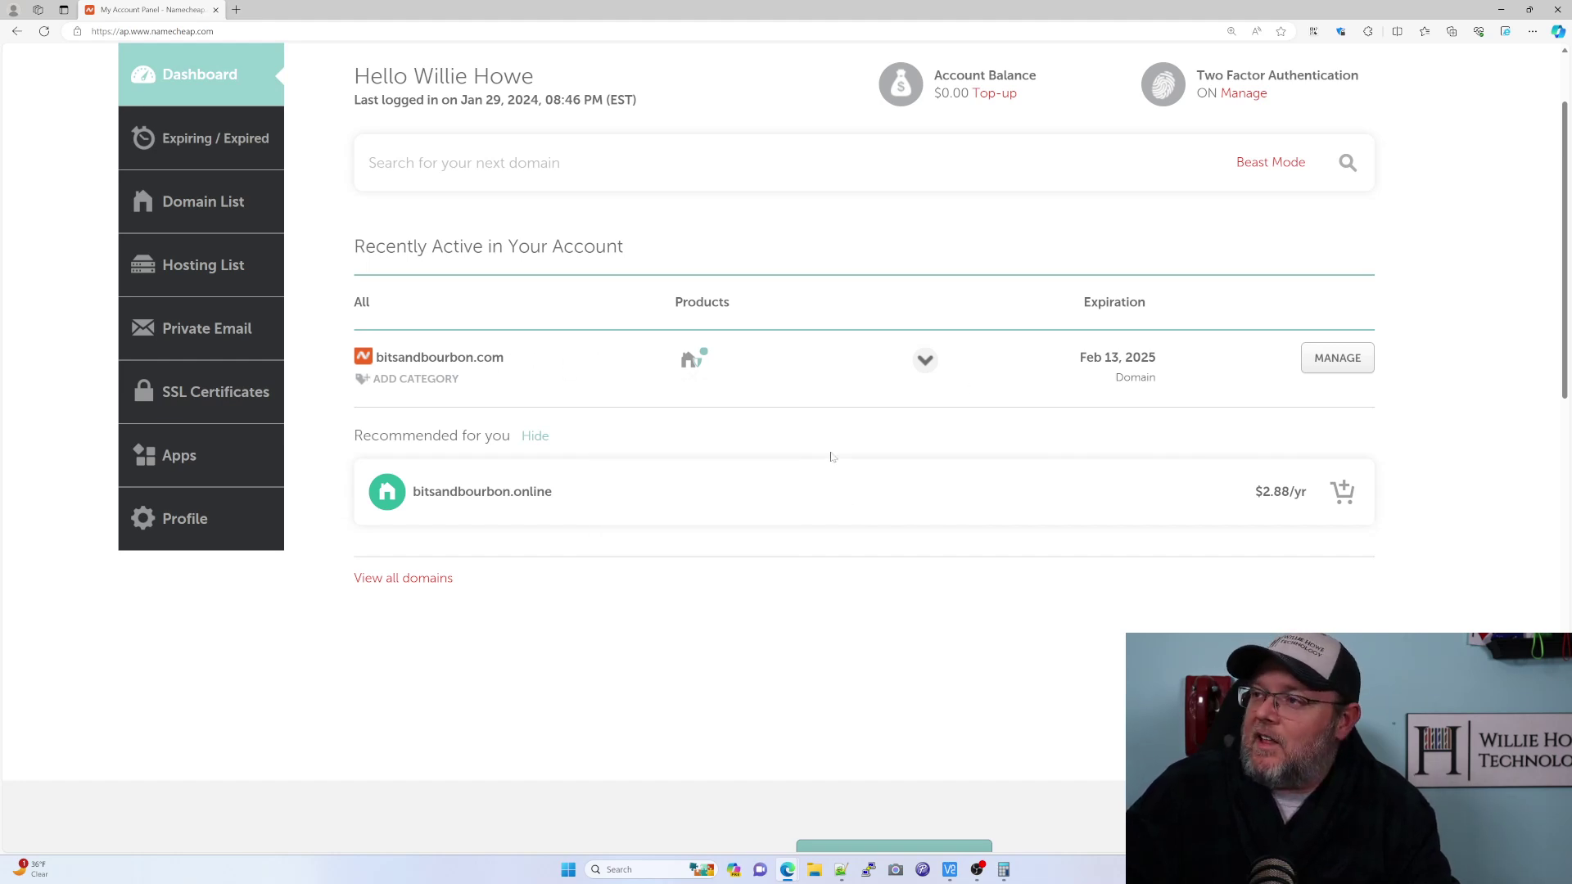
{"action": "mouse_move", "coordinate": [691, 358]}
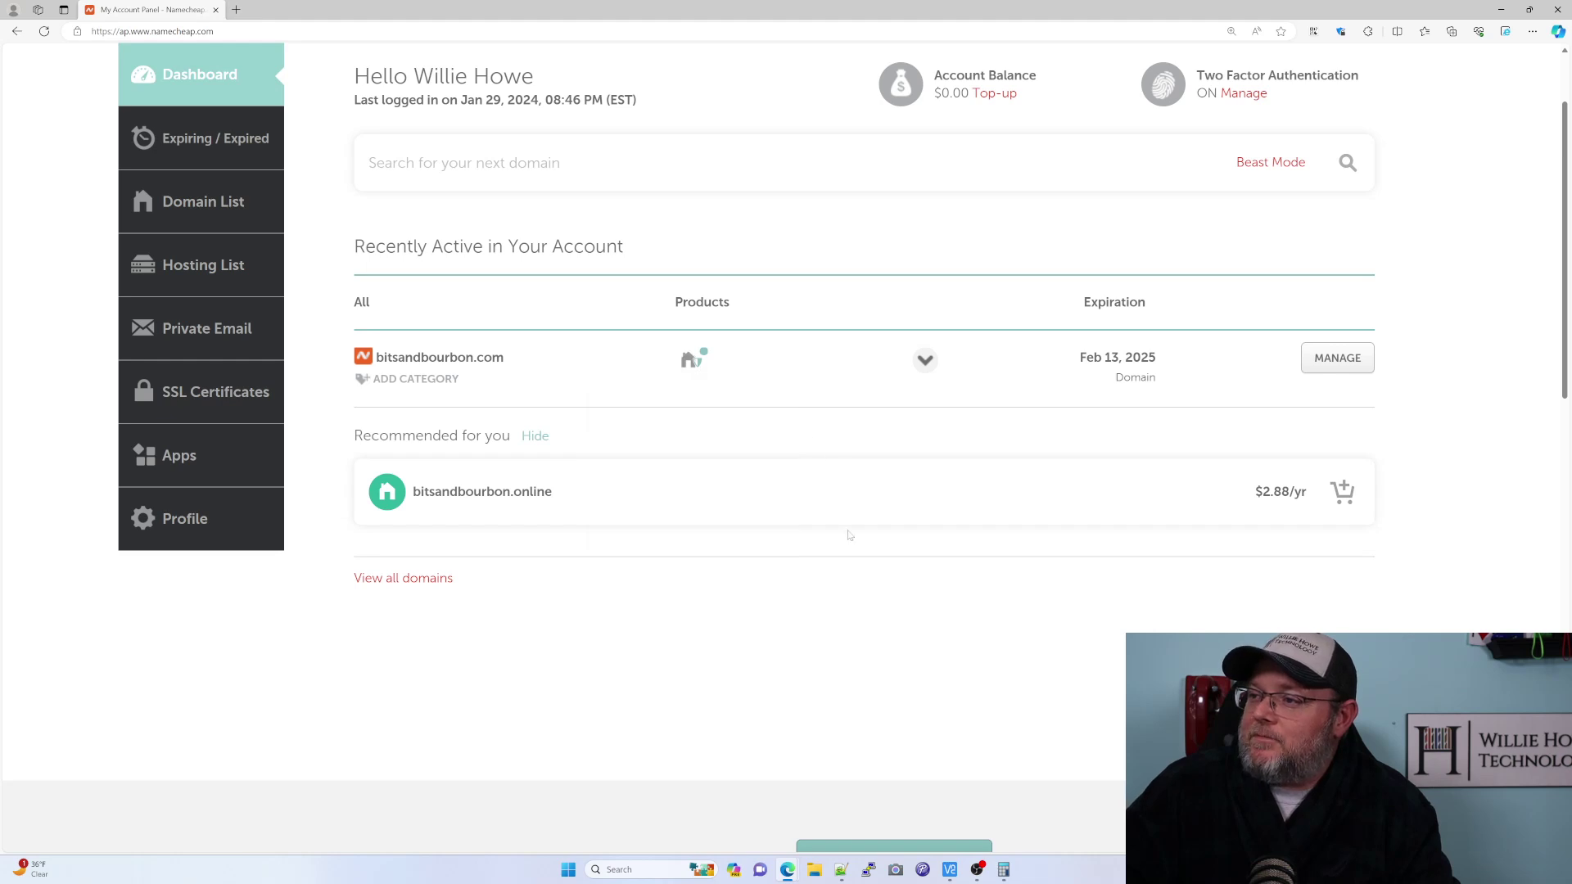